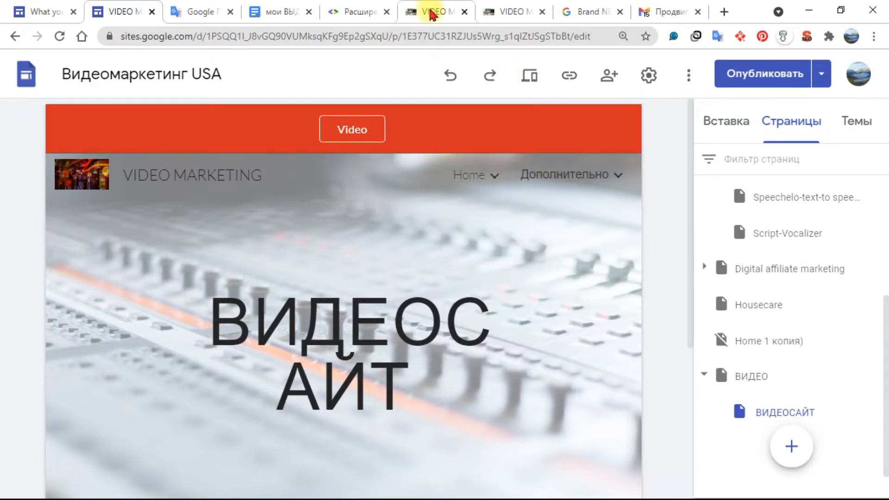
View the Google Search Central guide, return to the site editor, and review the header logo's alternative text and the site icon.
left_click(345, 12)
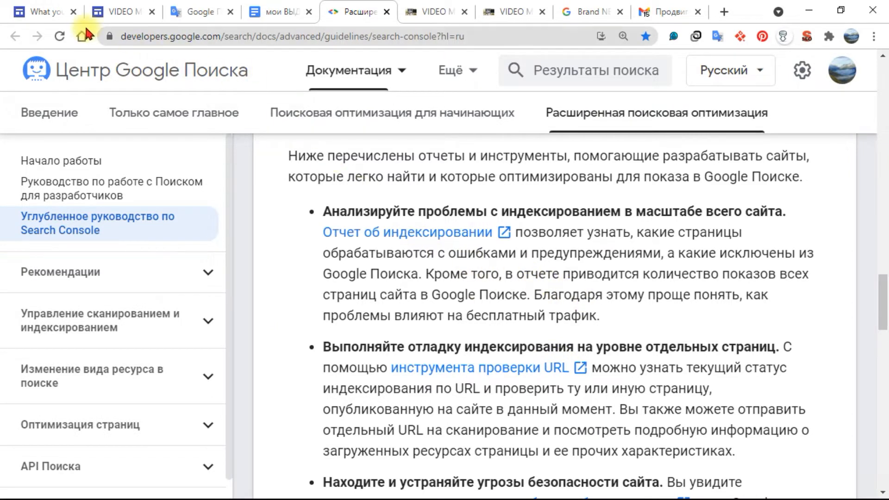
left_click(117, 11)
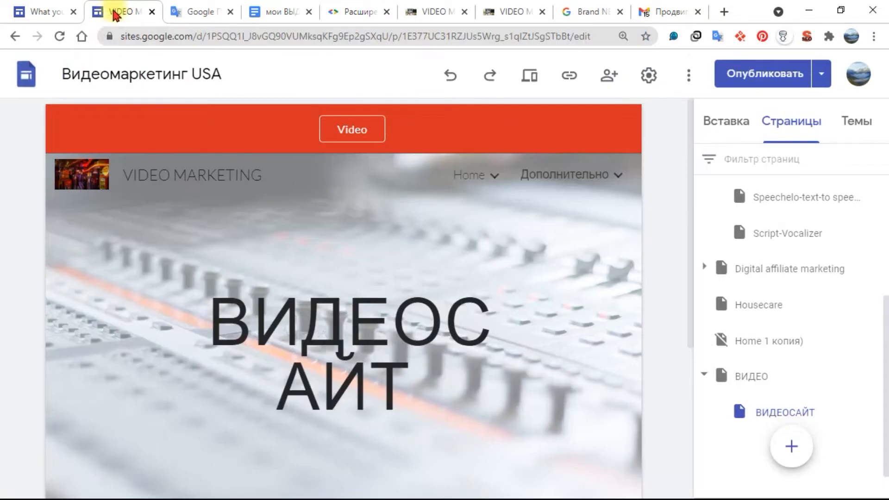
mouse_move(102, 186)
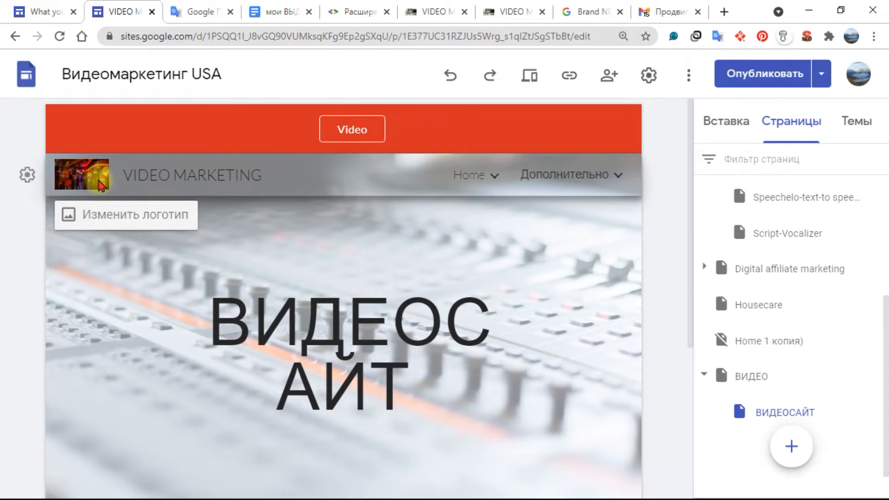
left_click(87, 216)
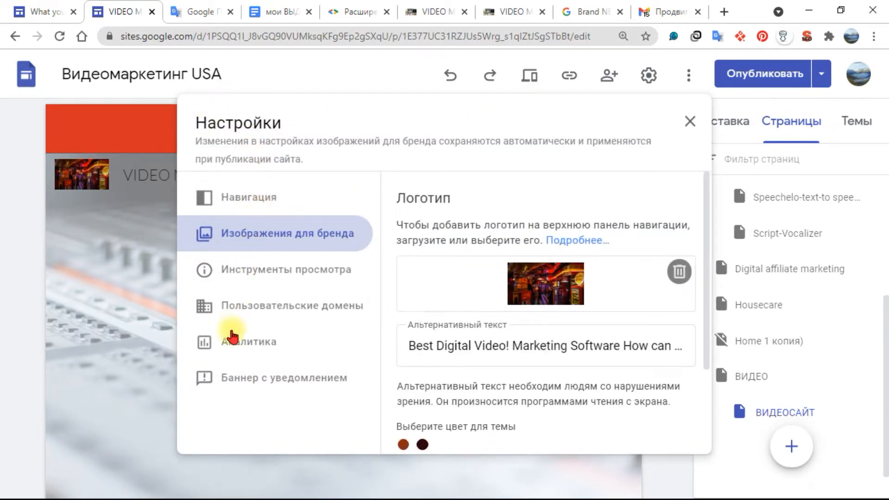
scroll(557, 288, "down", 2)
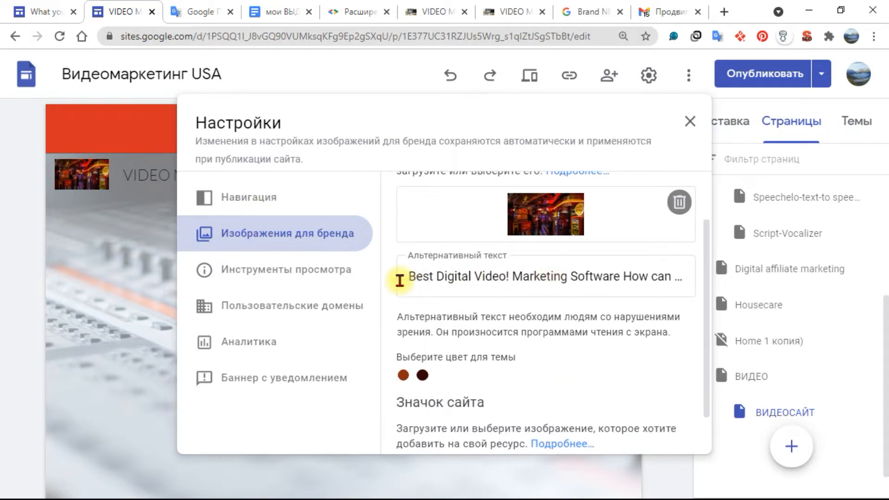
left_click_drag(400, 280, 708, 291)
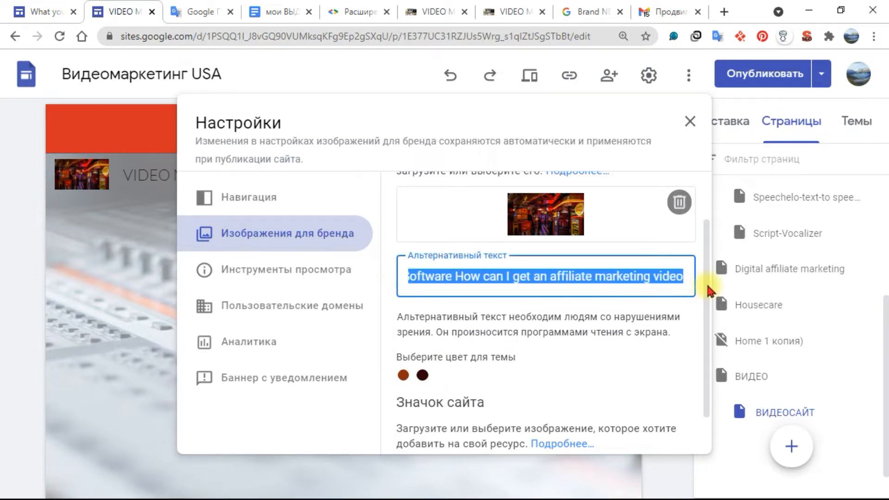
left_click(557, 221)
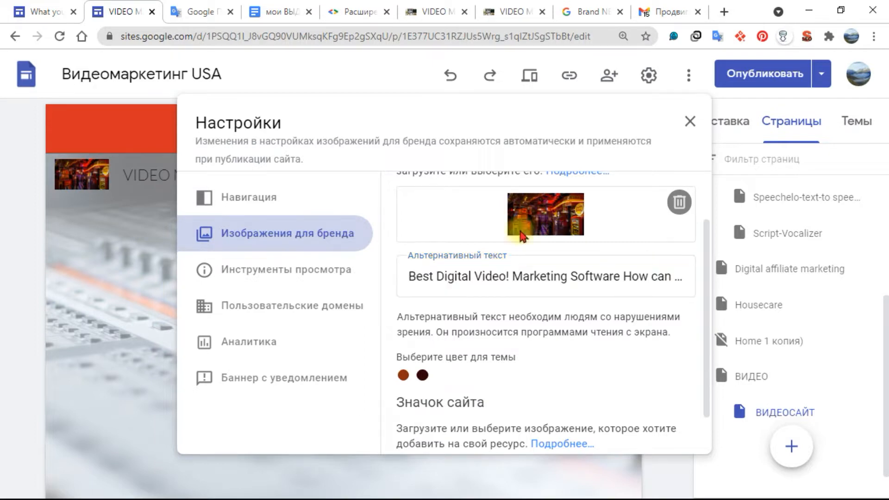
scroll(523, 381, "down", 2)
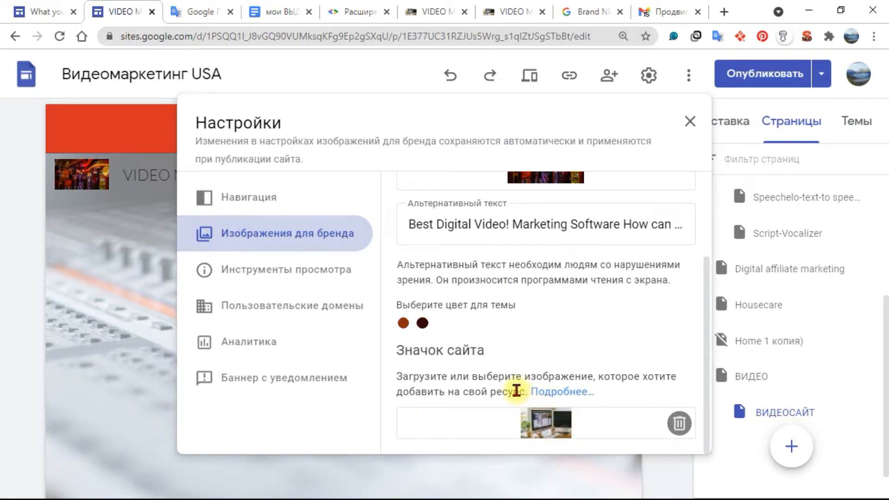
Set the site's navigation mode to side (Сбоку) and expand the side menu on the page.
left_click(292, 305)
left_click(246, 194)
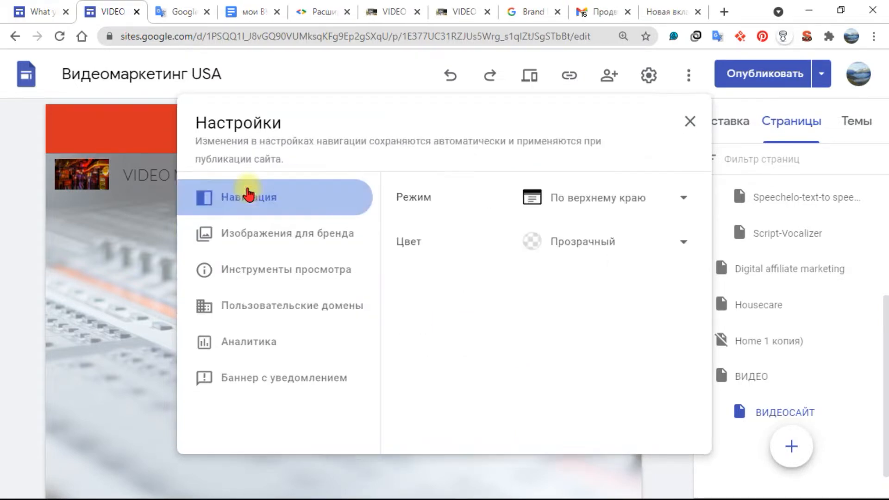
left_click(689, 206)
left_click(607, 233)
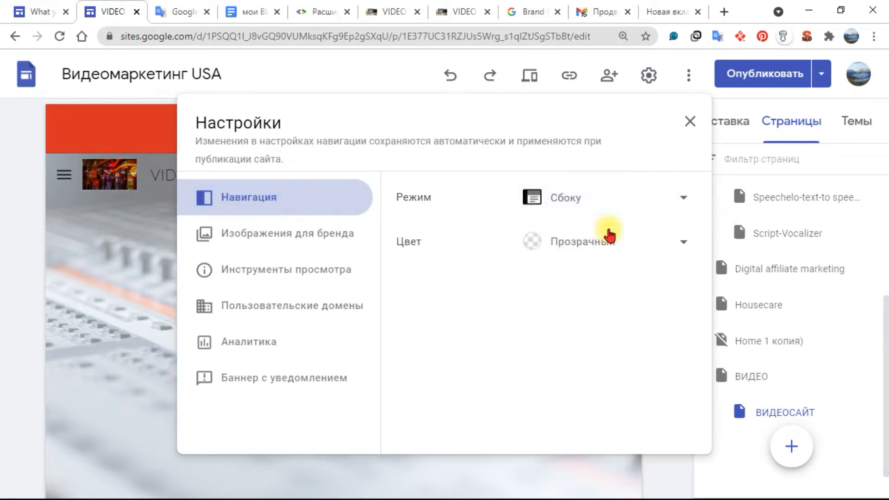
left_click(64, 177)
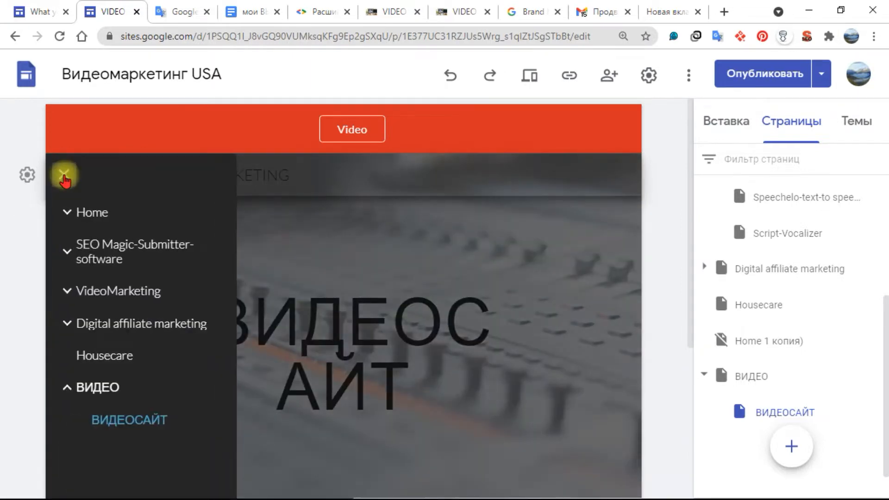
Set the site's navigation mode back to По верхнему краю.
left_click(26, 175)
left_click(682, 199)
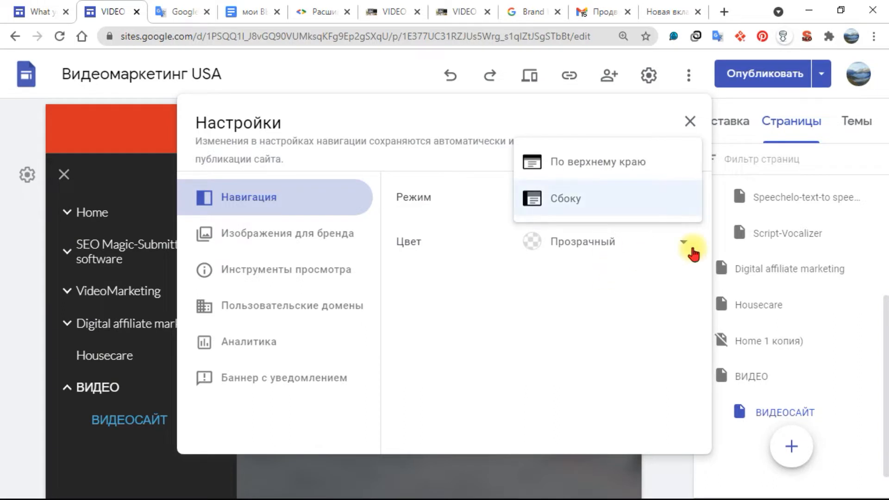
left_click(638, 165)
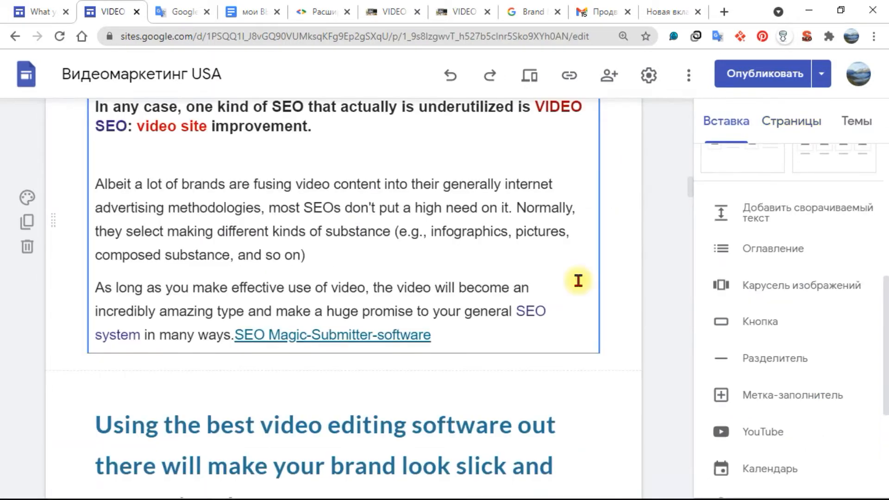
Examine the text styles and additional formatting options for the text block below the Sitemap heading.
scroll(578, 280, "up", 3)
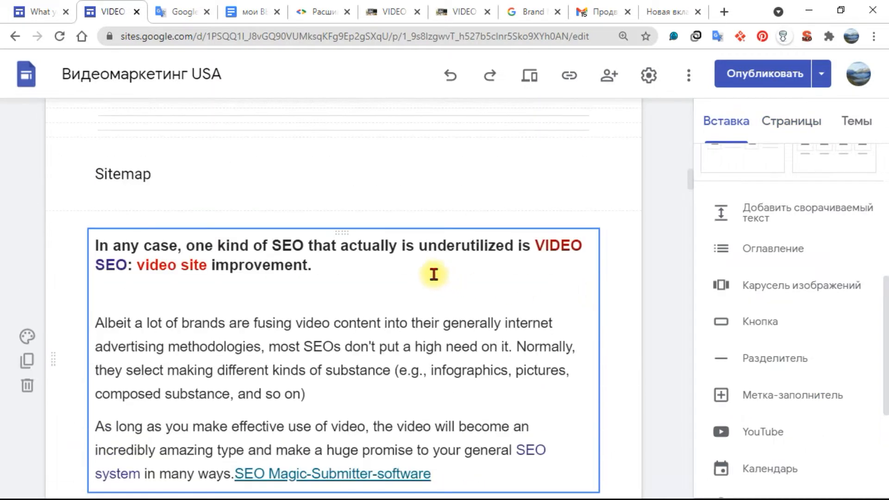
left_click(330, 288)
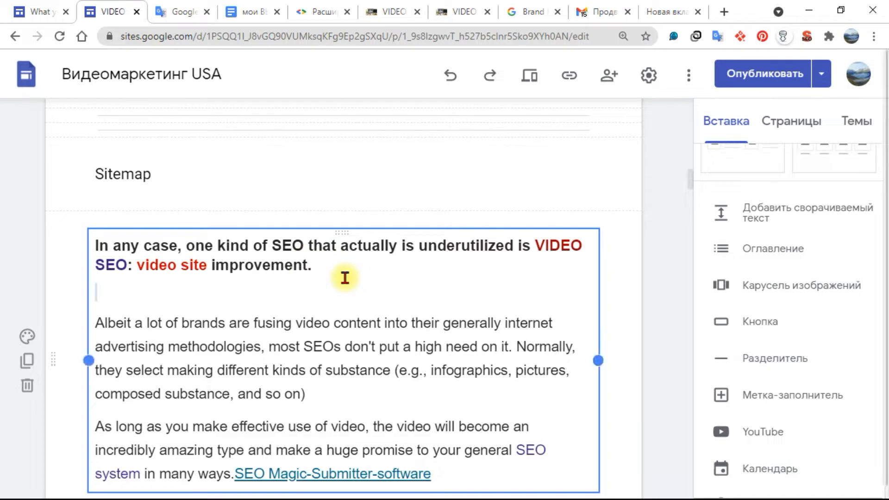
left_click(216, 209)
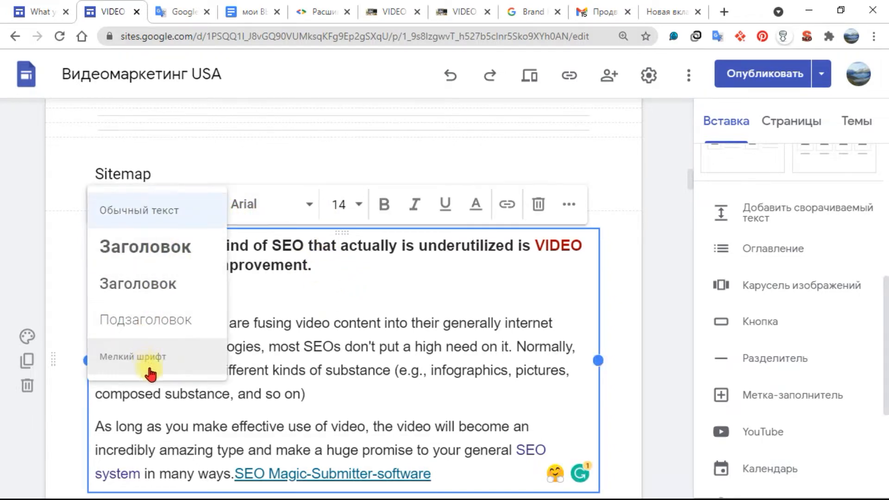
left_click(570, 207)
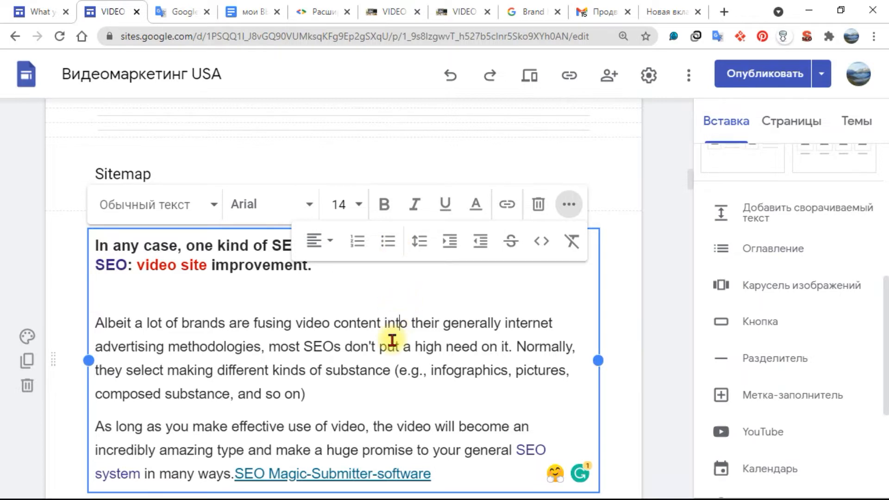
Check the alternative text description of the Speechor image and apply it.
scroll(392, 340, "down", 10)
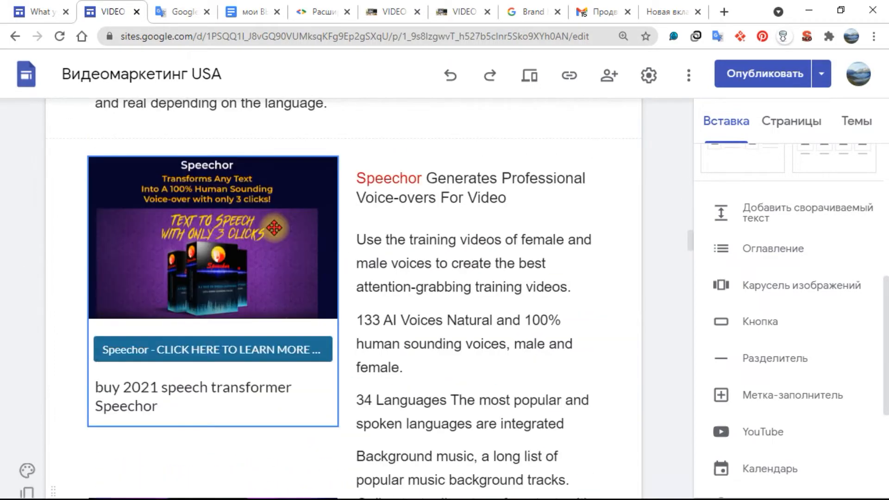
left_click(236, 215)
left_click(235, 215)
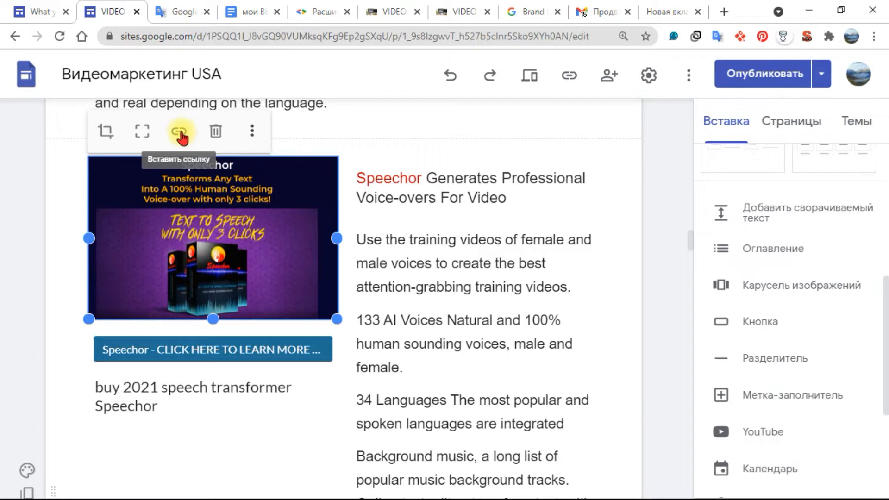
left_click(253, 134)
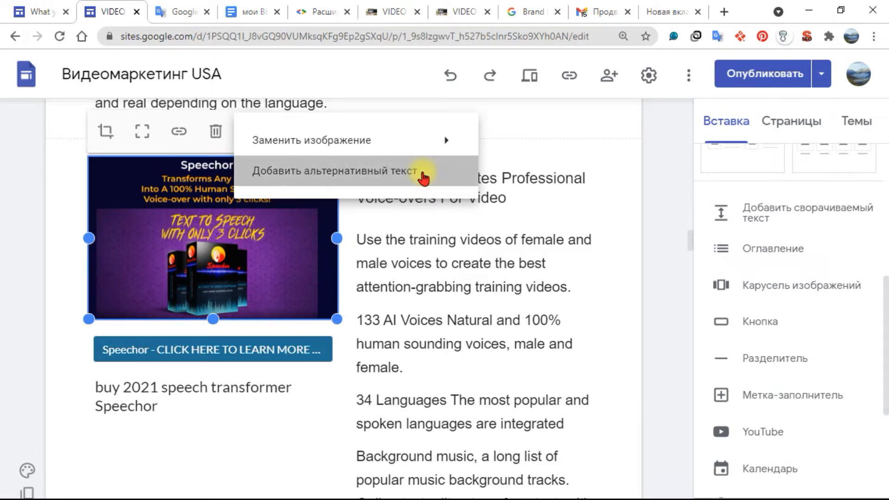
left_click(421, 175)
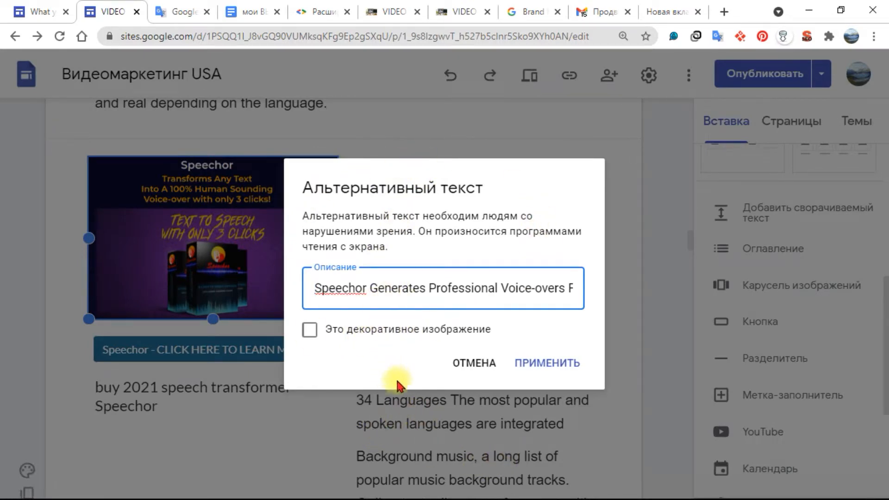
left_click(414, 287)
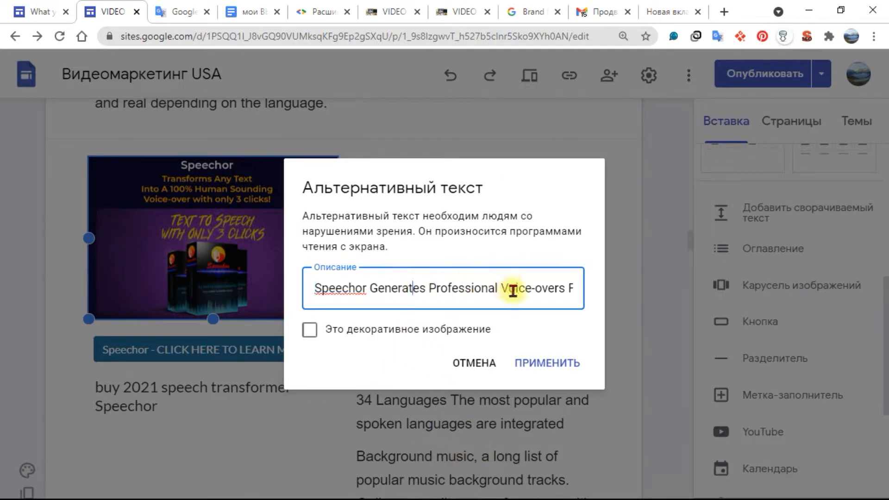
left_click(557, 369)
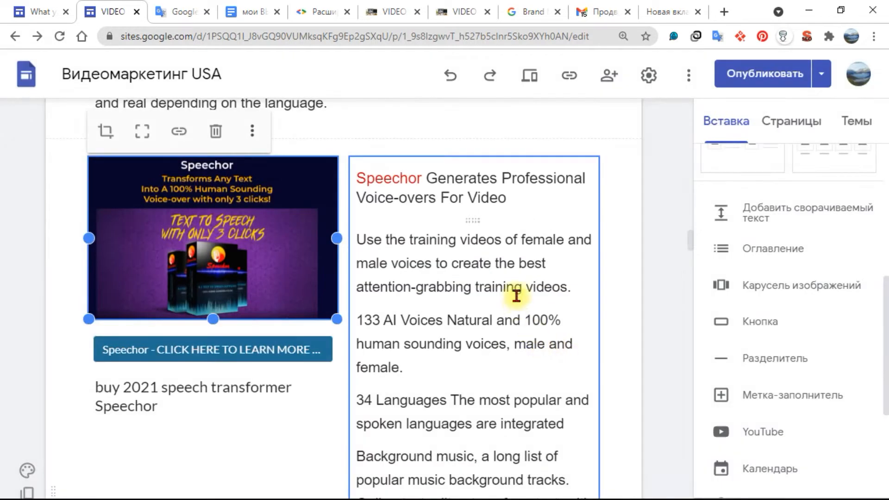
Examine the link button and the purchase link in the Videomakerfx section.
scroll(265, 437, "down", 2)
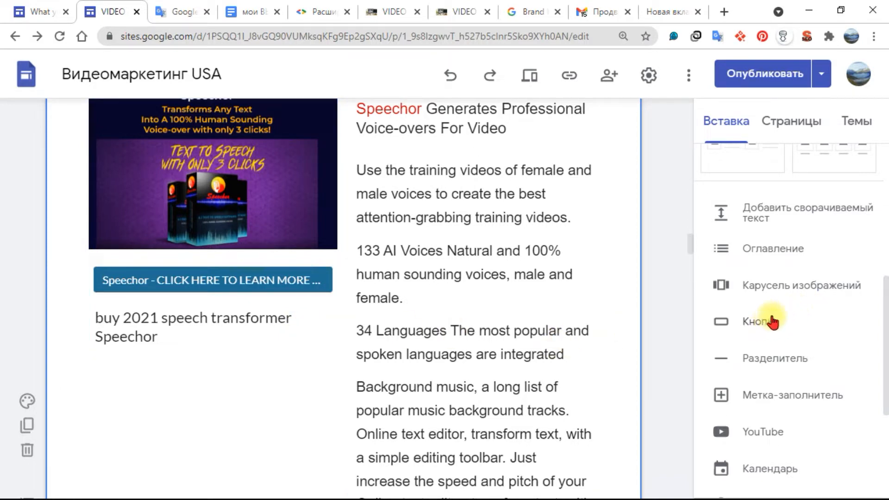
left_click(197, 280)
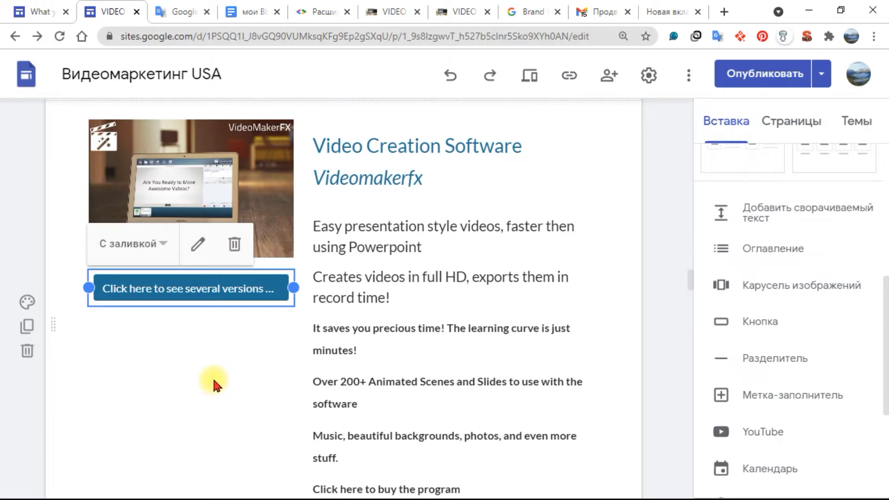
scroll(241, 379, "down", 3)
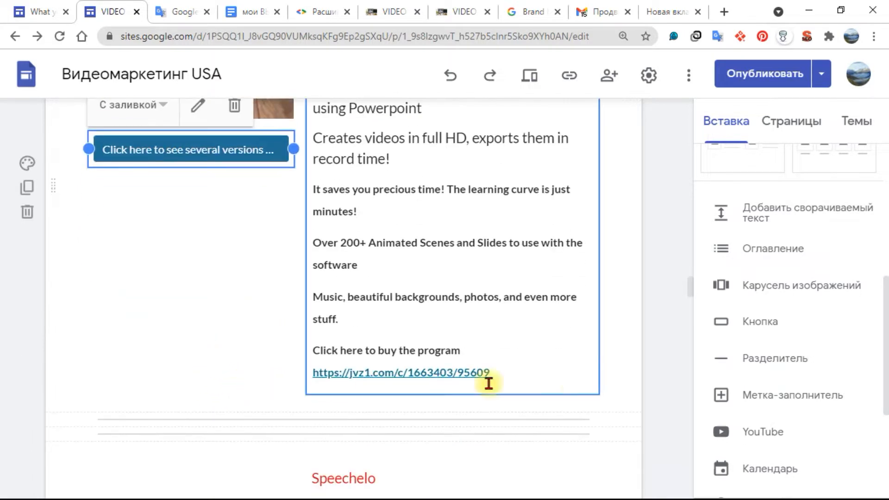
left_click(543, 375)
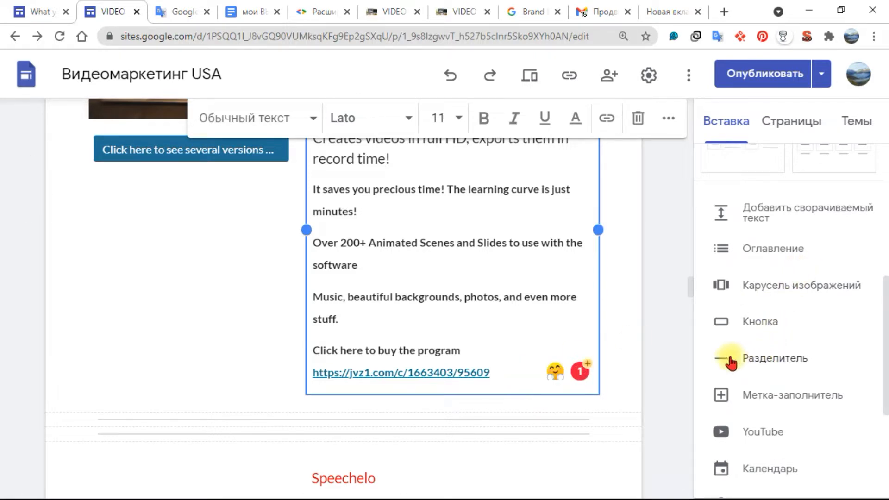
Insert a text box below the Videomakerfx button and choose the Video-MakerFX site page as its link target.
double_click(182, 242)
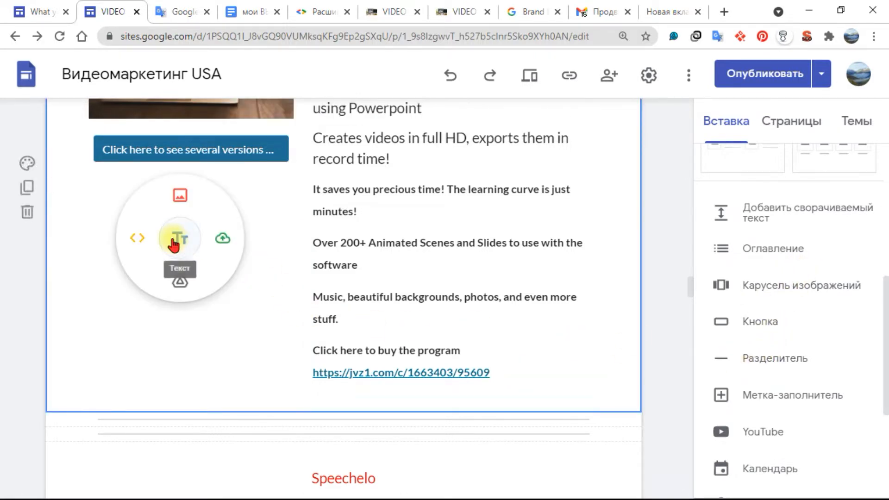
left_click(178, 240)
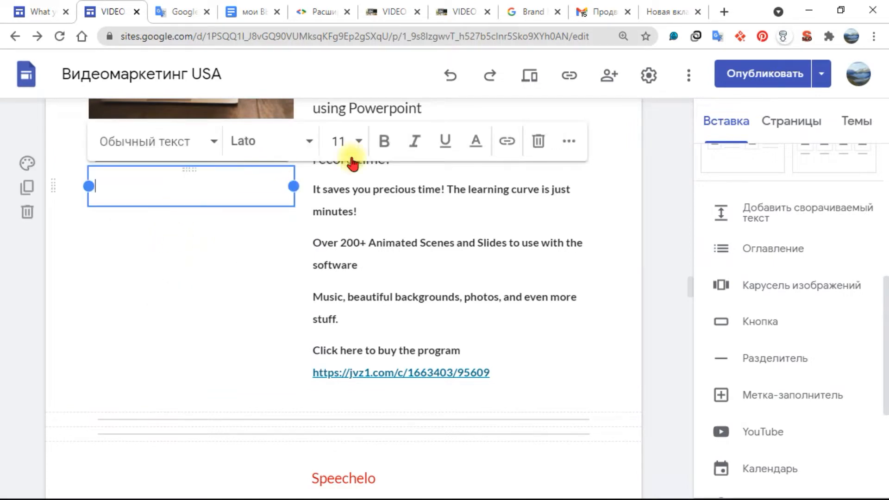
left_click(507, 143)
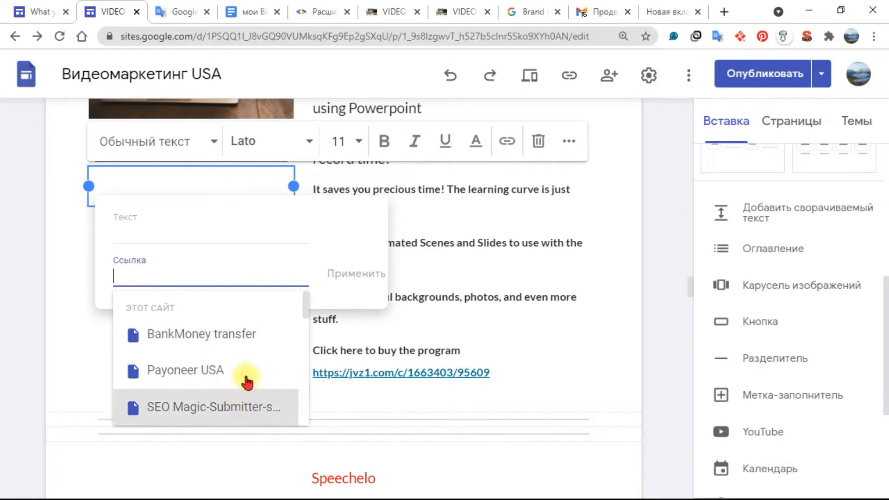
scroll(246, 396, "down", 3)
scroll(250, 373, "down", 6)
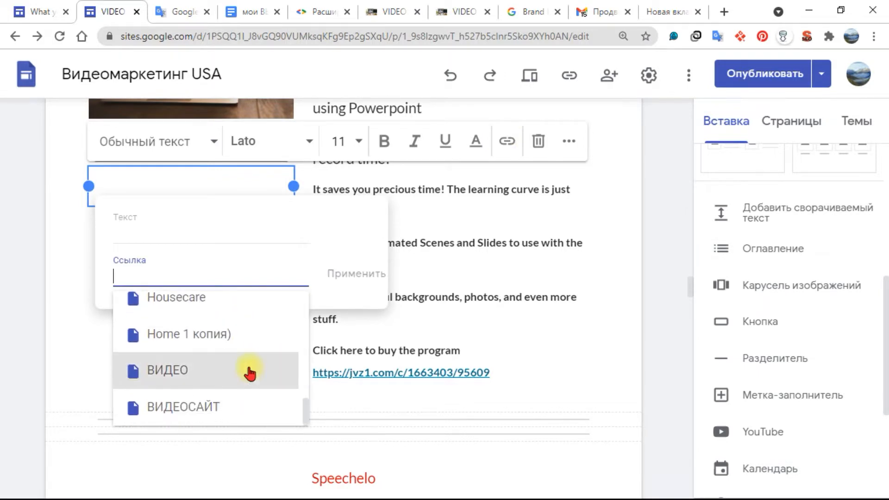
scroll(251, 372, "down", 3)
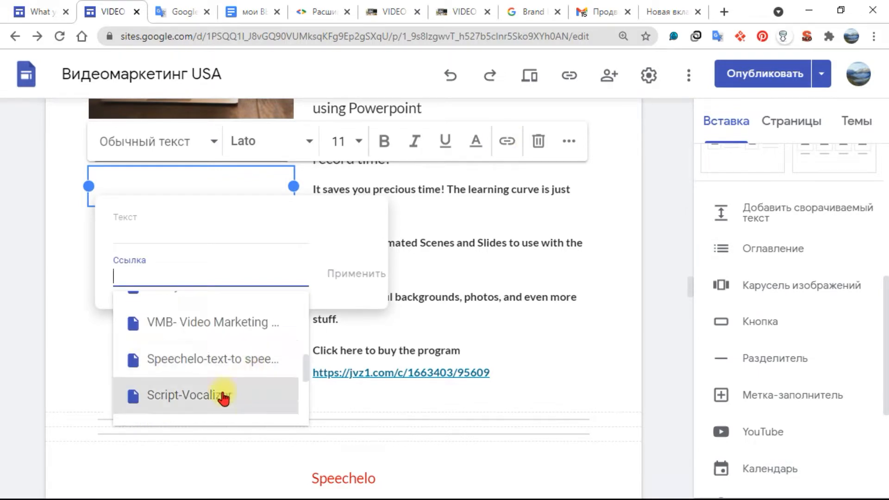
scroll(221, 398, "up", 3)
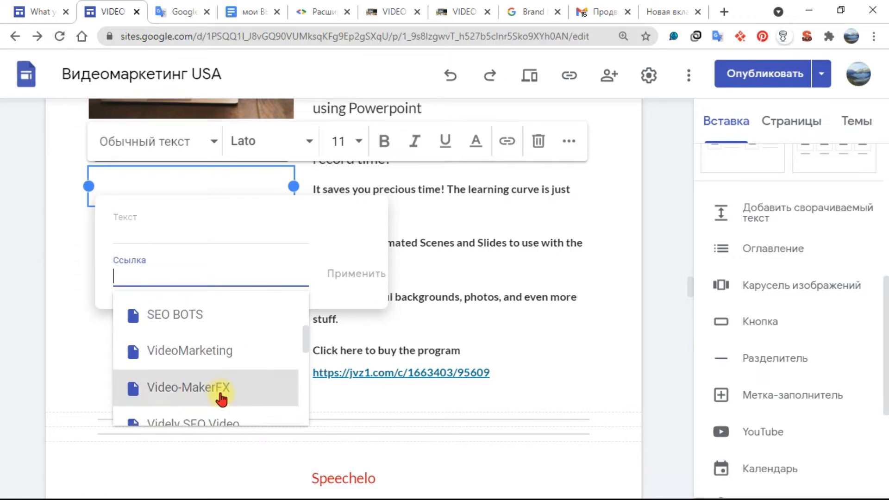
left_click(221, 398)
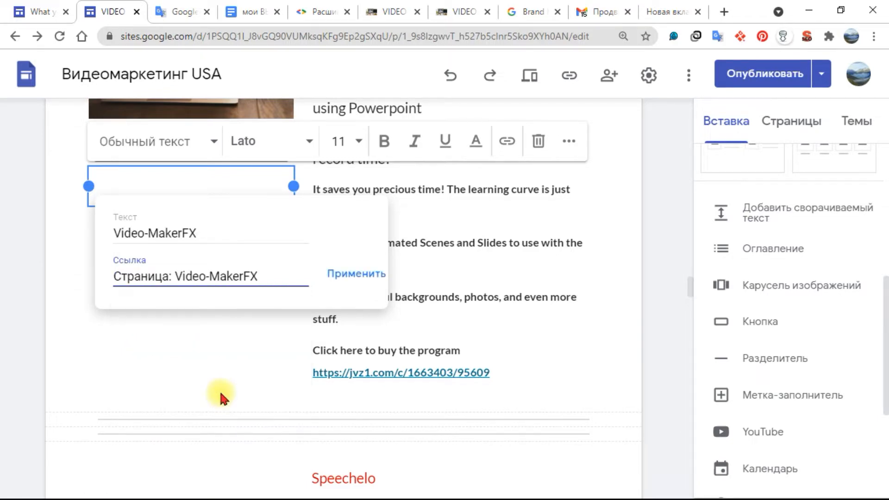
Append "Click here to see several versions of programs" to the link text "Video-MakerFX" and apply the page link.
left_click(233, 231)
left_click_drag(178, 227, 66, 223)
right_click(138, 222)
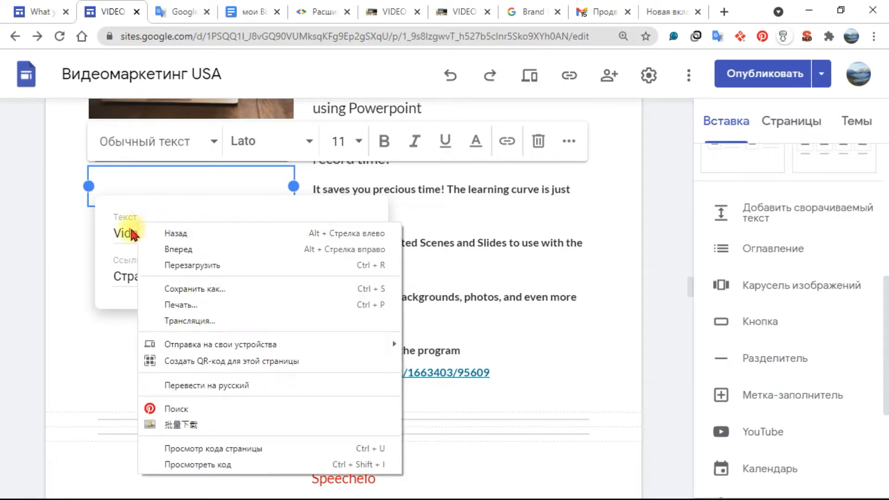
left_click(133, 234)
left_click(227, 226)
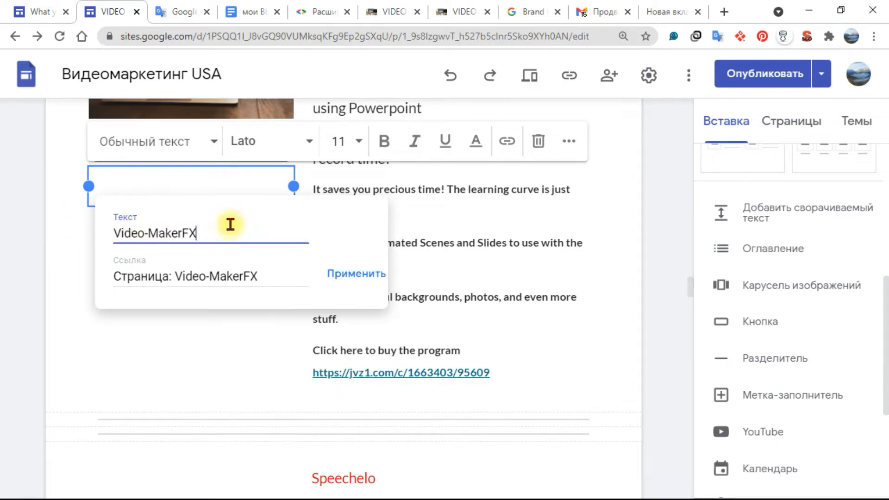
right_click(230, 224)
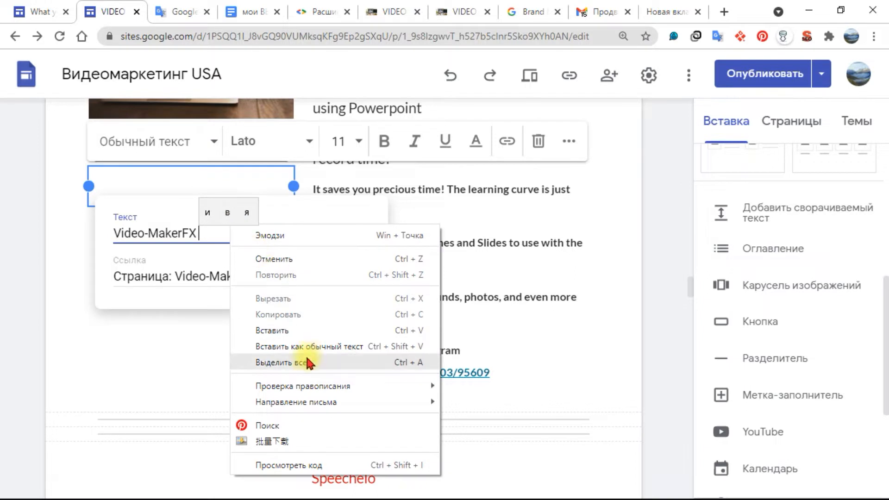
left_click(301, 332)
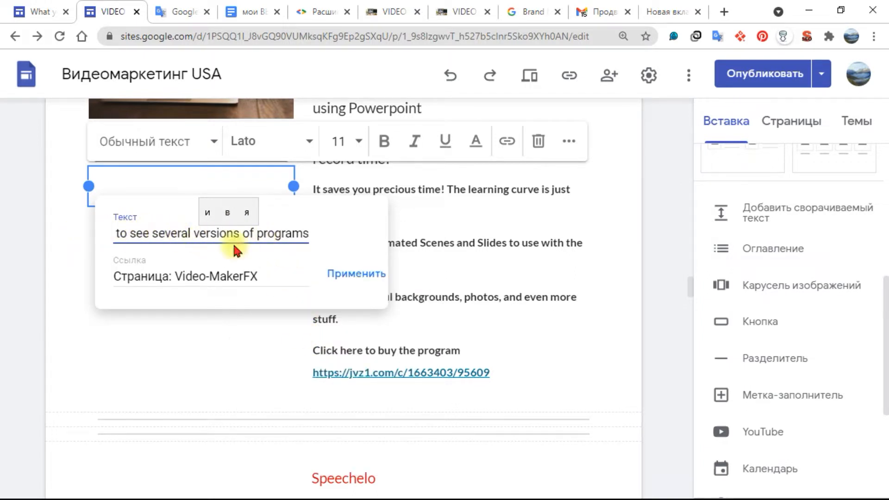
left_click(357, 274)
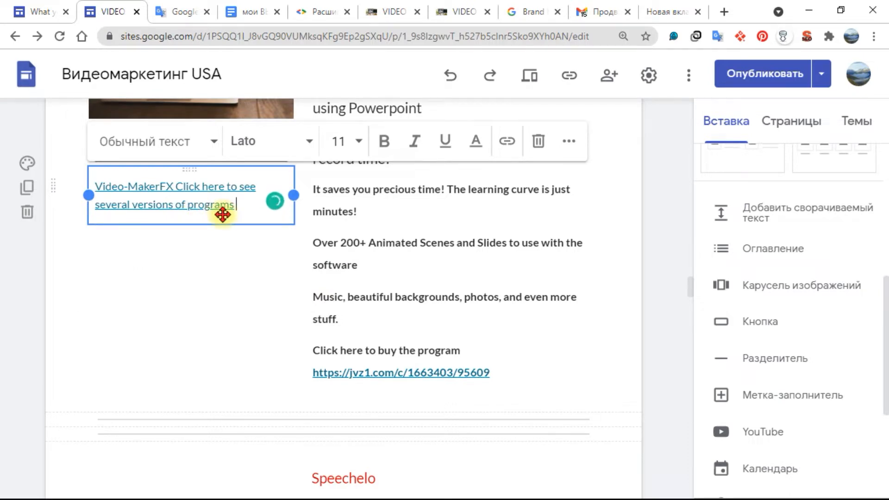
Insert a button named "Click here to see several versions of programs" that links to the Video-MakerFX site page.
left_click(792, 323)
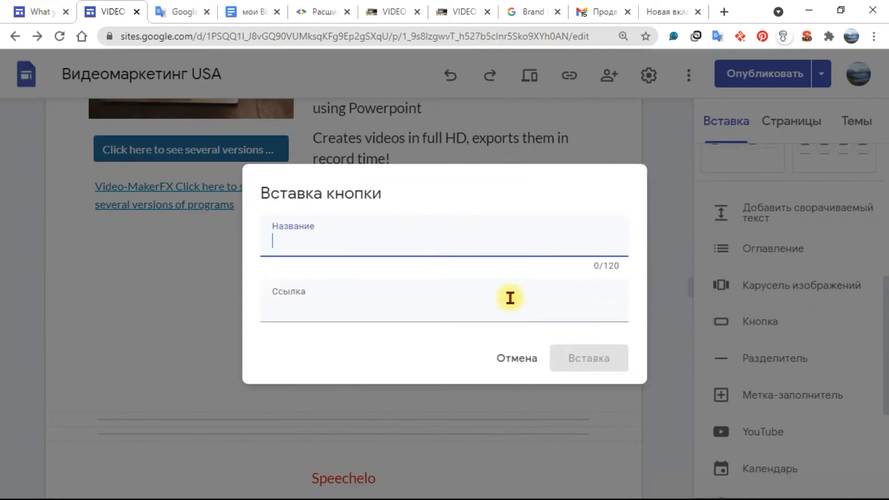
left_click(379, 303)
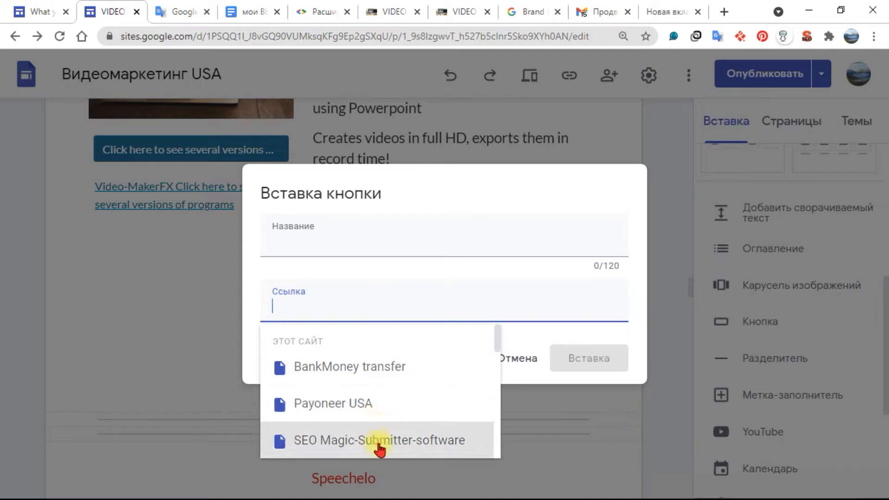
scroll(377, 428, "down", 5)
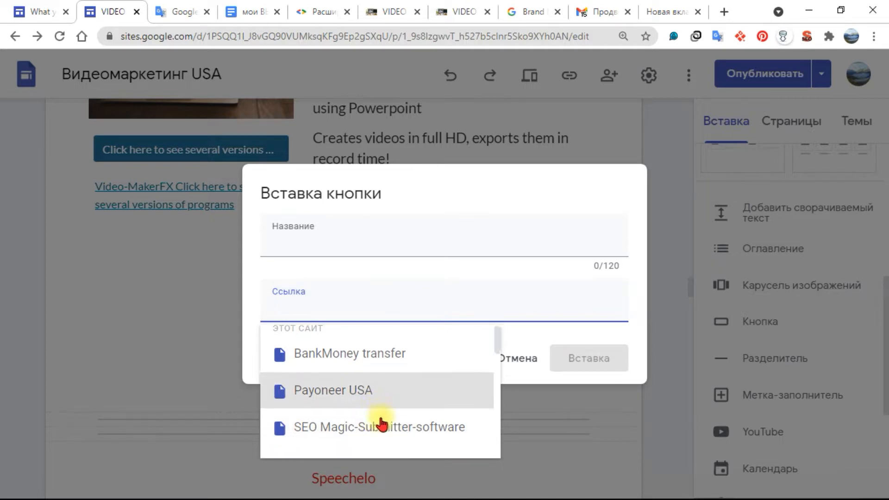
left_click(359, 307)
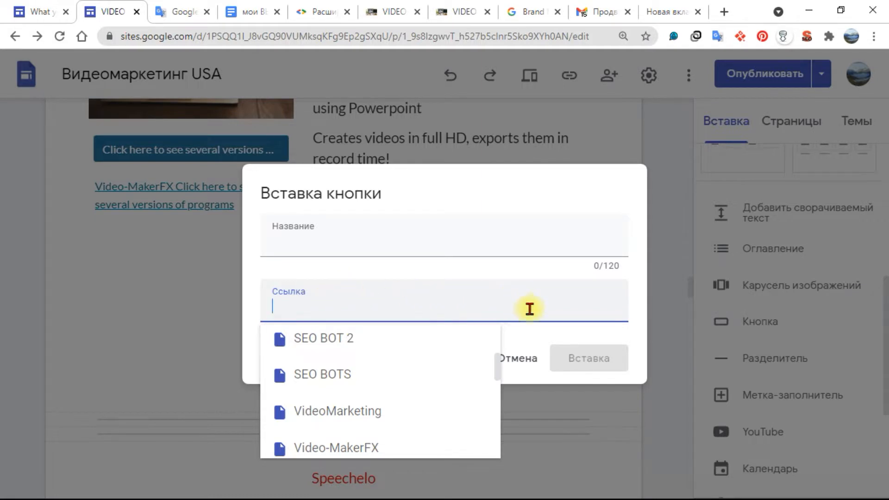
scroll(377, 417, "down", 5)
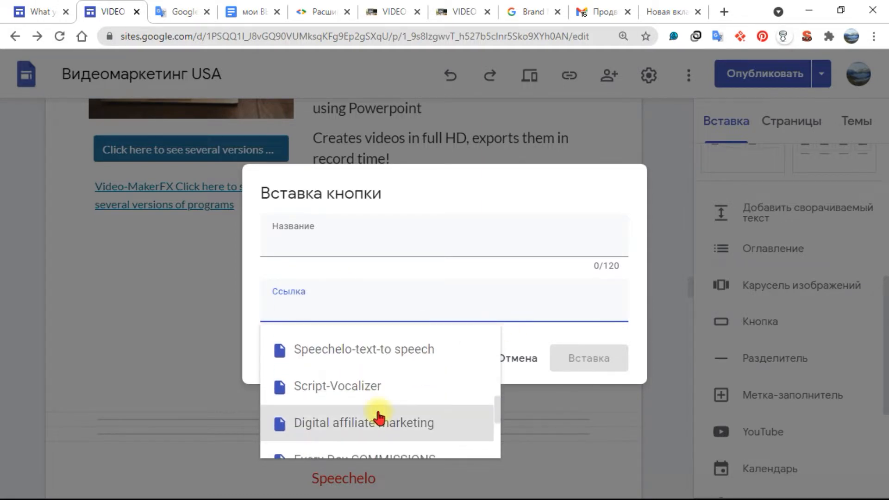
scroll(378, 417, "up", 4)
scroll(378, 417, "down", 2)
scroll(379, 416, "up", 2)
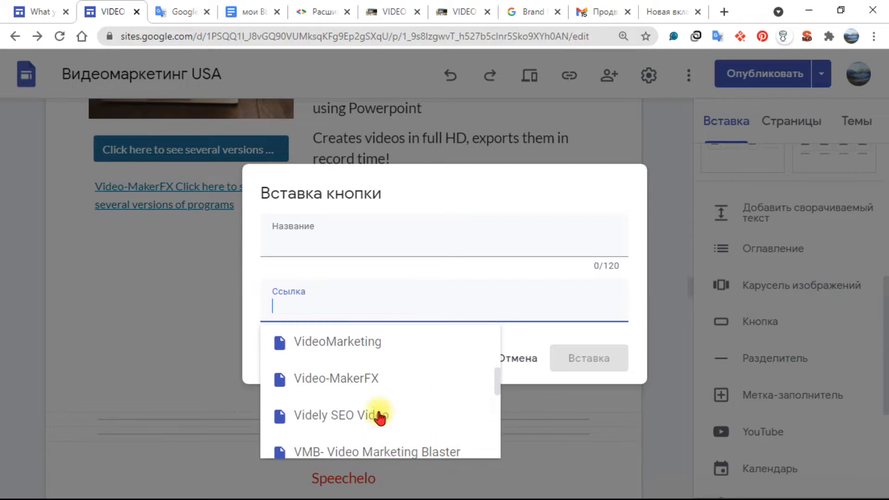
left_click(373, 381)
right_click(362, 245)
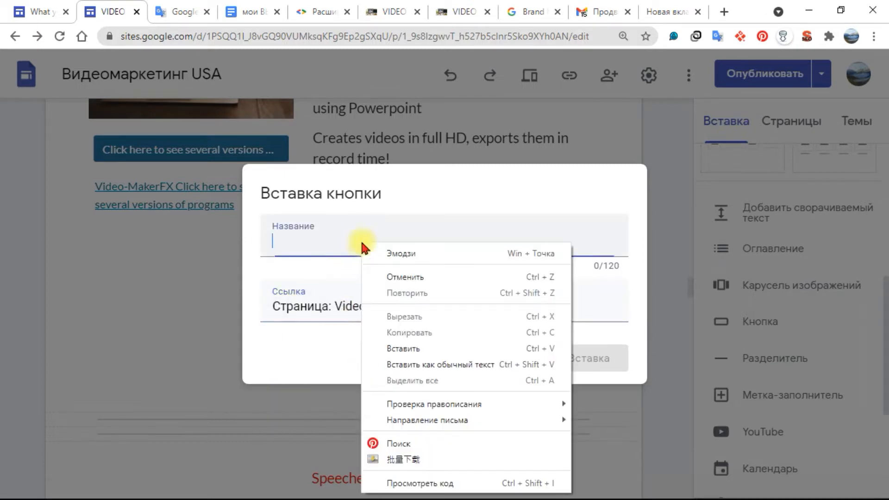
left_click(408, 348)
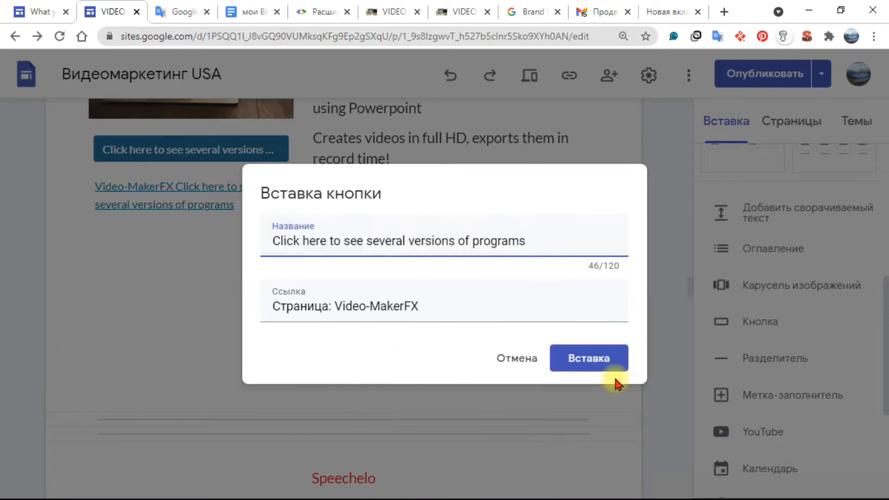
left_click(601, 360)
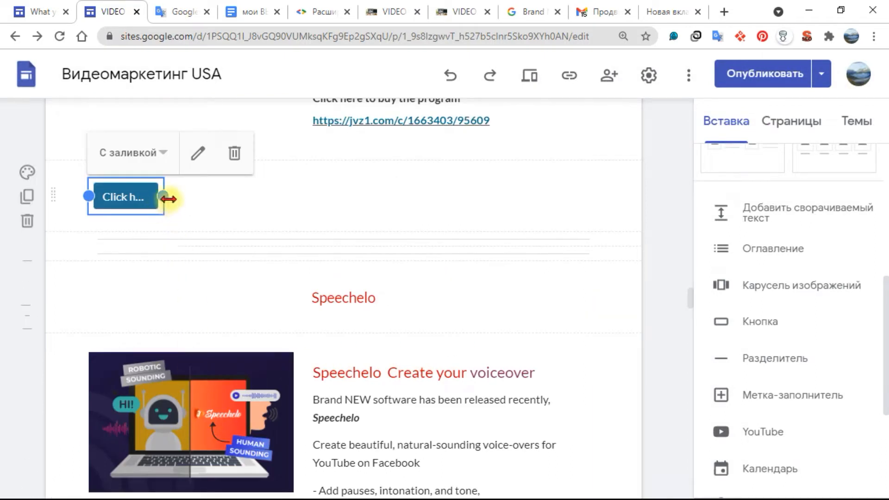
Widen the new button above the Speechelo heading enough to fit its full label, and deselect it.
left_click_drag(184, 195, 416, 208)
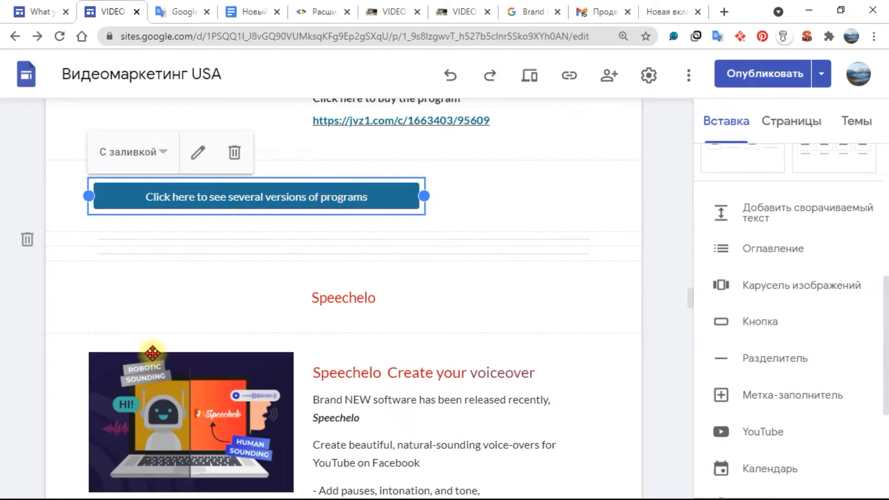
left_click(476, 212)
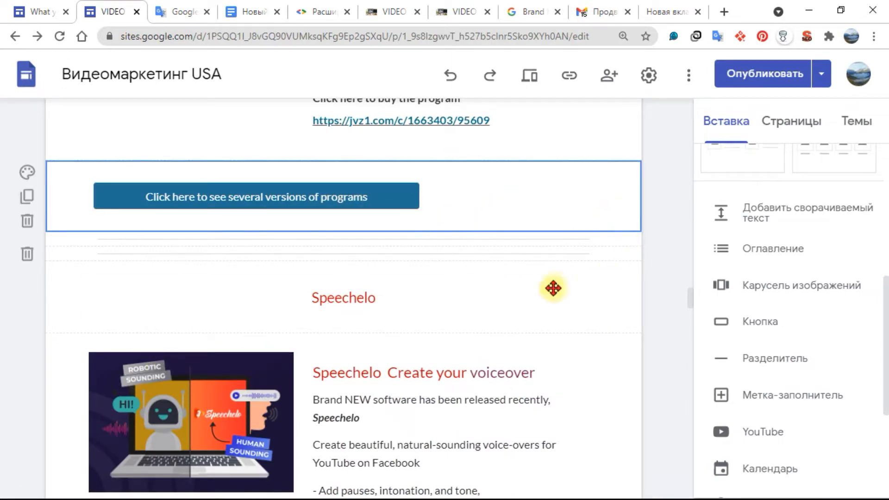
scroll(685, 305, "up", 1)
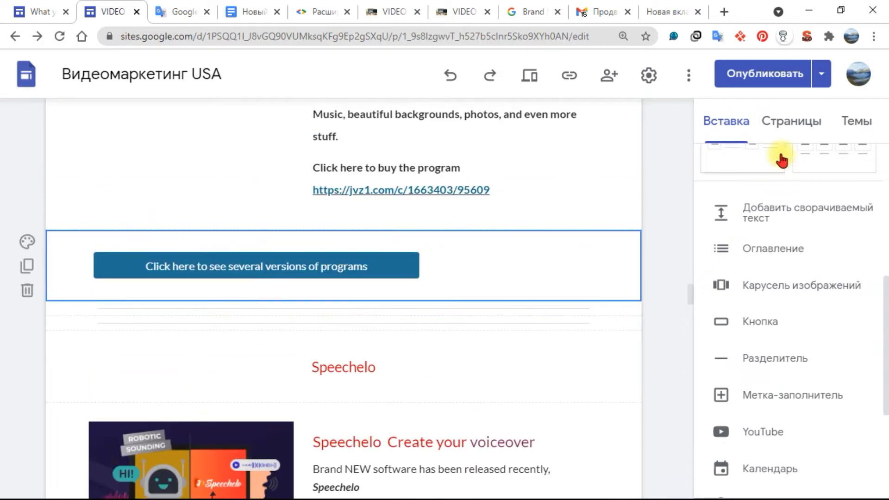
Expand the VideoMarketing subpages in the editor and examine the URL of the Speechelo-text-to speech page on the published site.
left_click(770, 121)
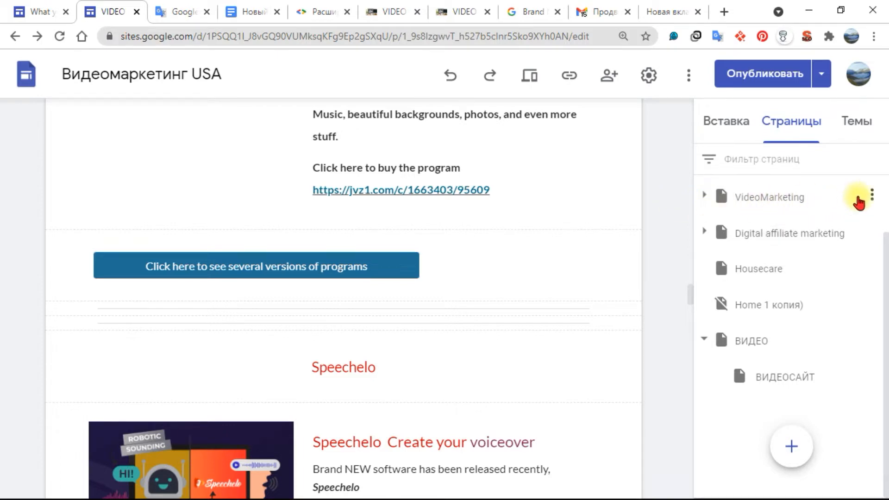
left_click(708, 198)
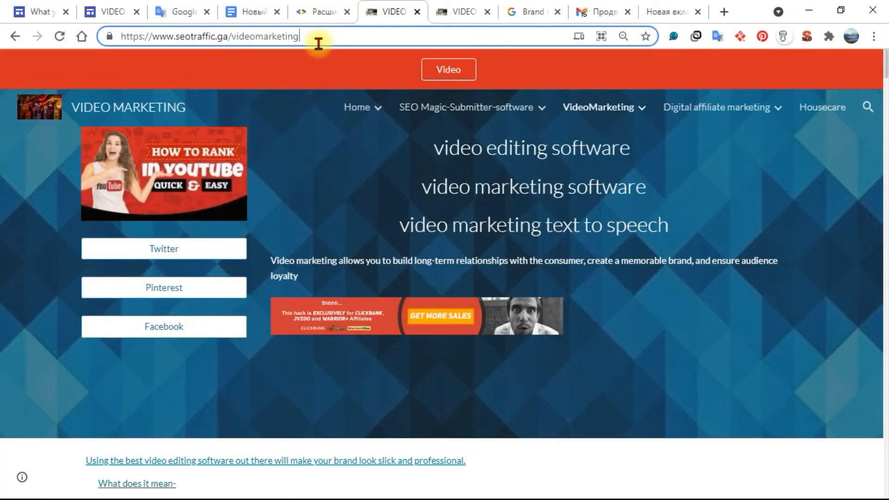
left_click(335, 37)
mouse_move(574, 106)
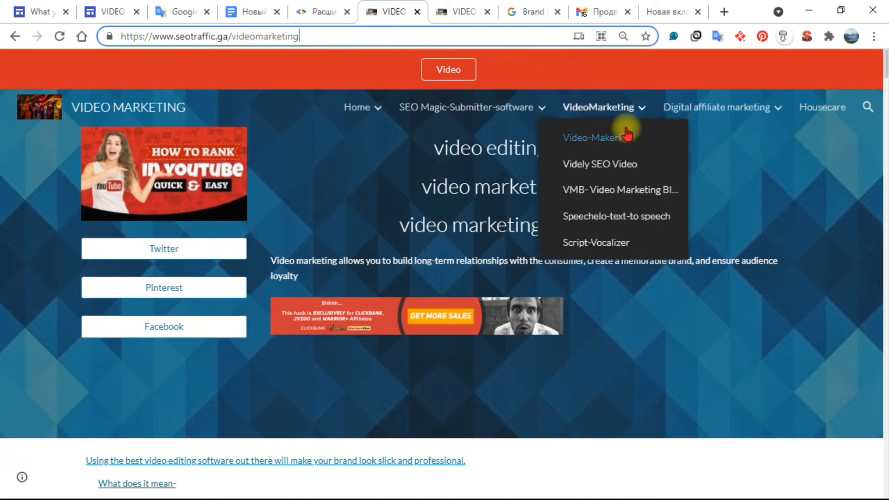
left_click(619, 218)
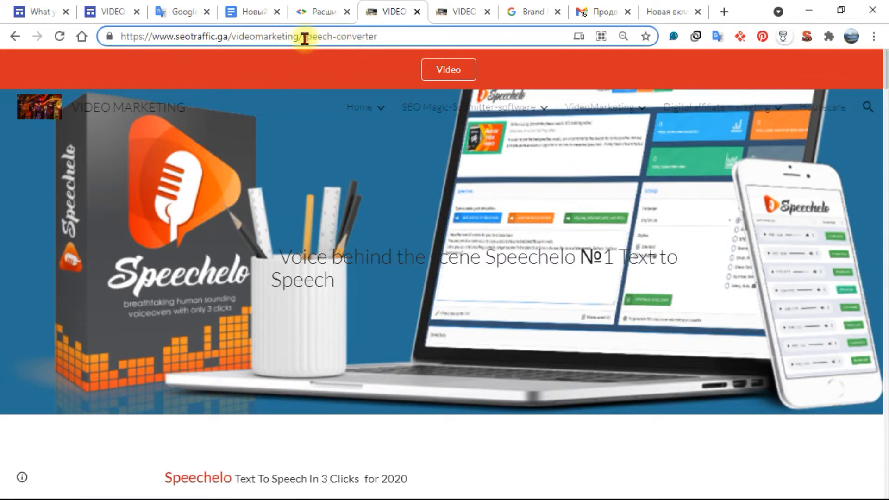
left_click_drag(301, 36, 254, 37)
left_click(403, 36)
double_click(402, 36)
left_click(402, 37)
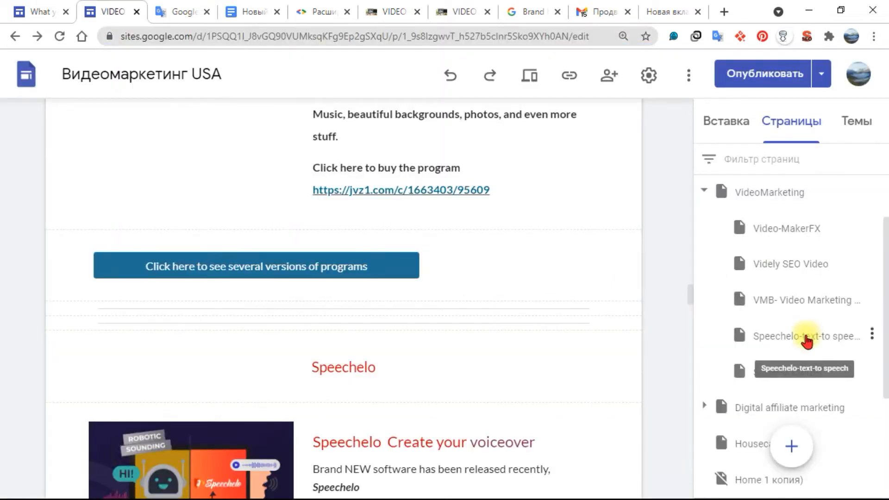
Examine the custom path in the Speechelo-text-to speech page's settings and check the URL optimization notes in the Google Docs document.
left_click(806, 341)
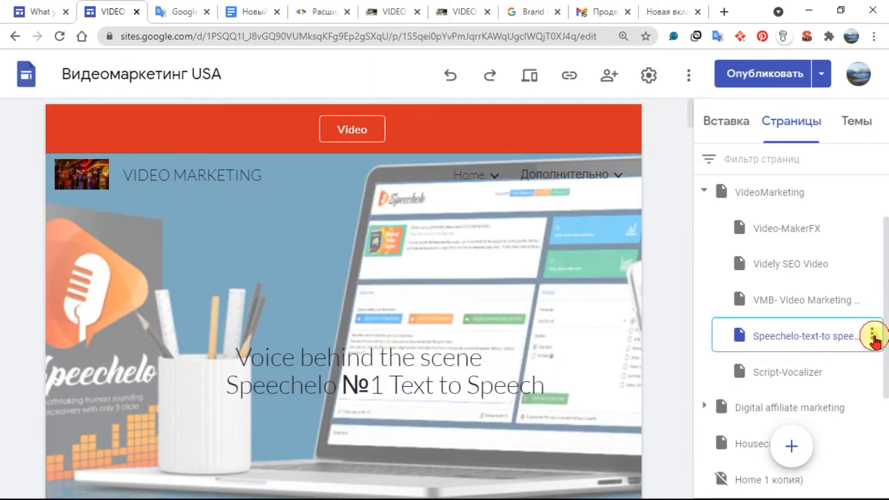
left_click(872, 335)
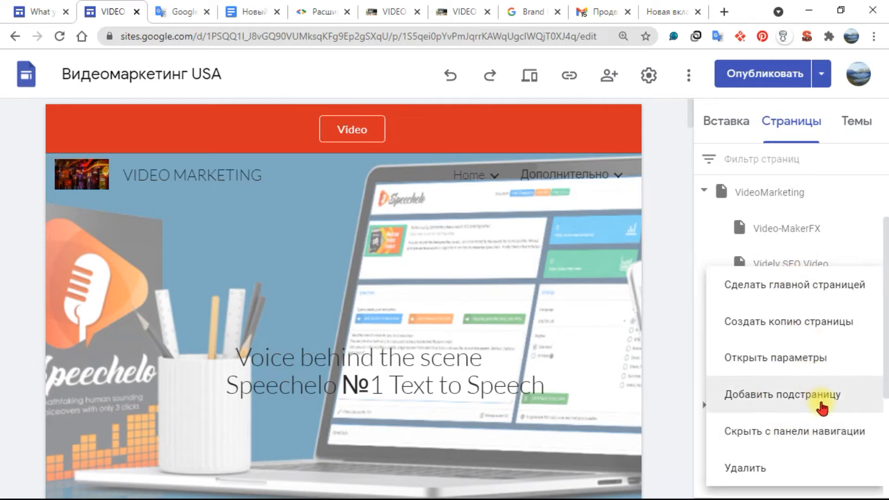
left_click(809, 366)
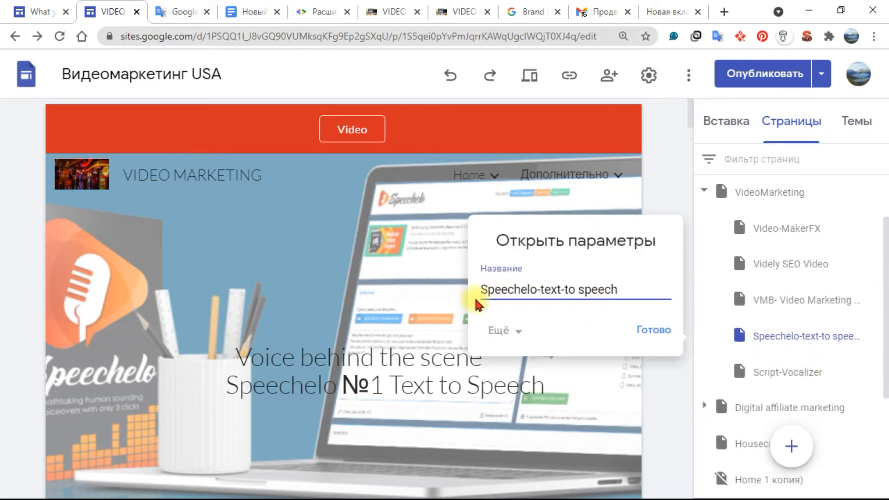
left_click(516, 332)
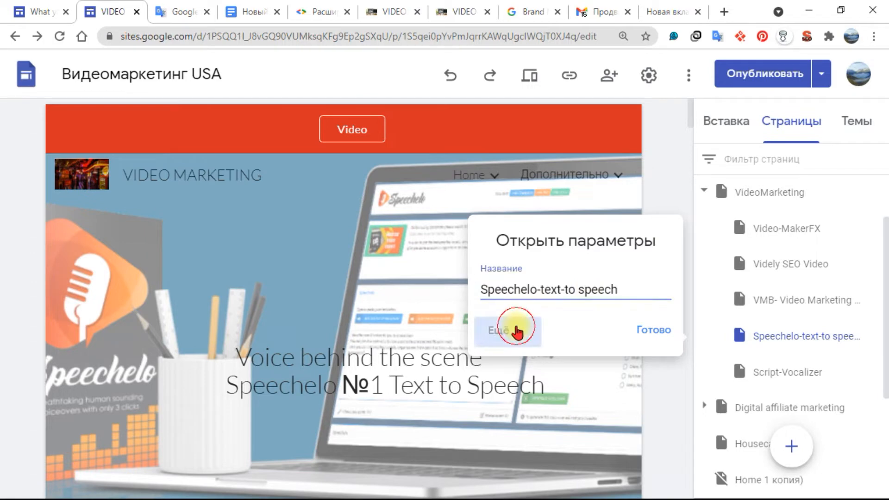
double_click(591, 295)
triple_click(590, 295)
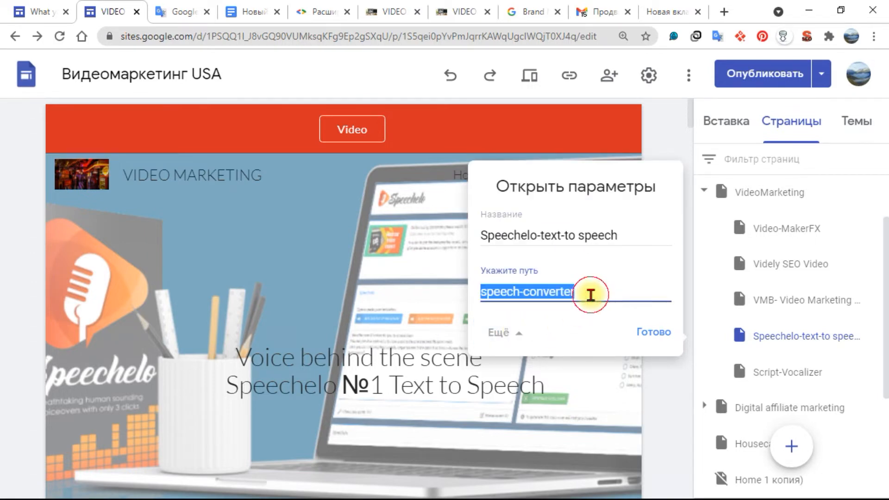
left_click(255, 13)
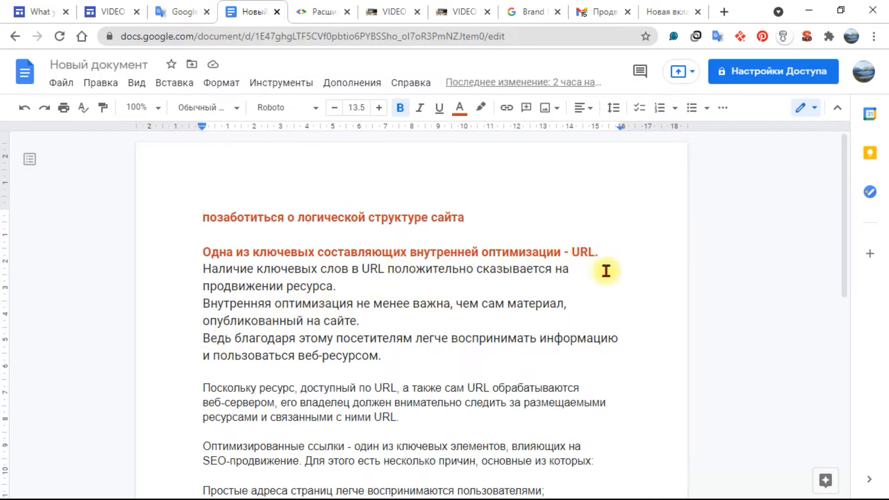
left_click(96, 14)
Examine the custom path in the Videly SEO Video page's settings, close them and switch to the published site.
mouse_move(833, 268)
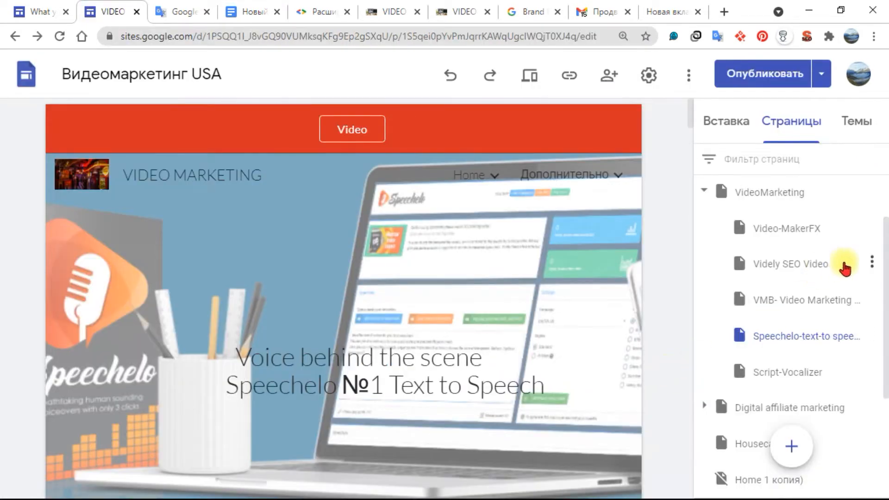
left_click(872, 264)
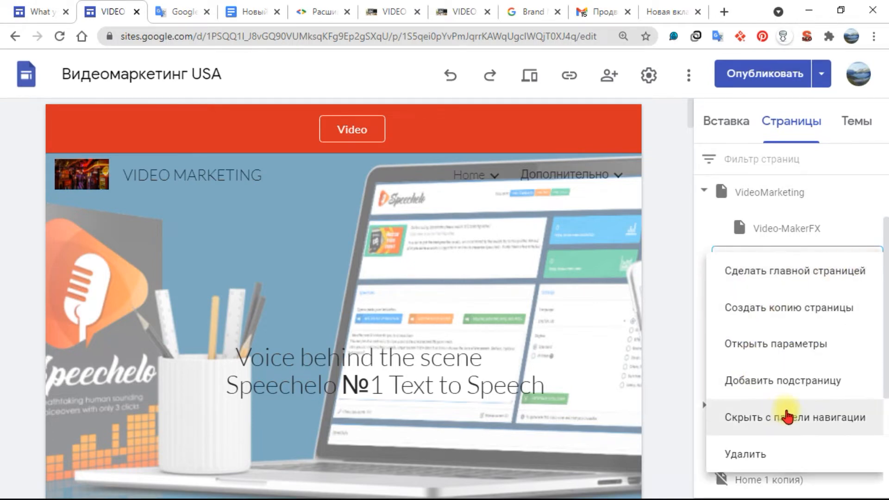
left_click(794, 346)
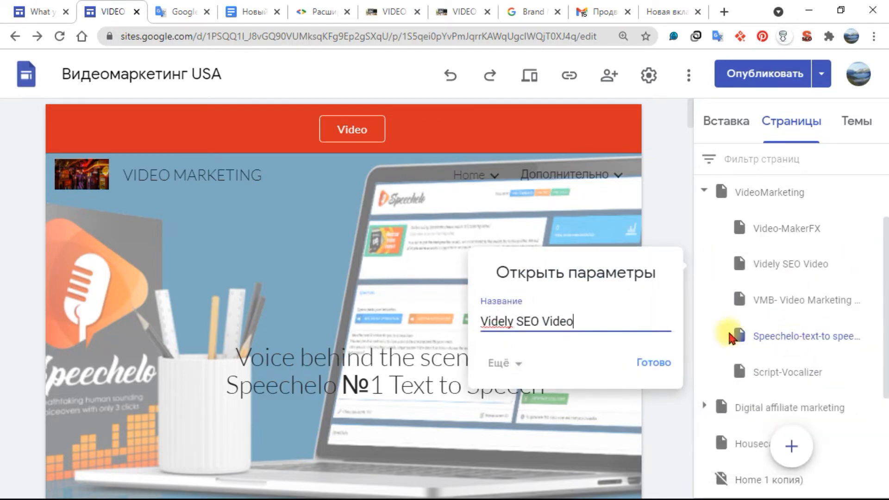
left_click(519, 363)
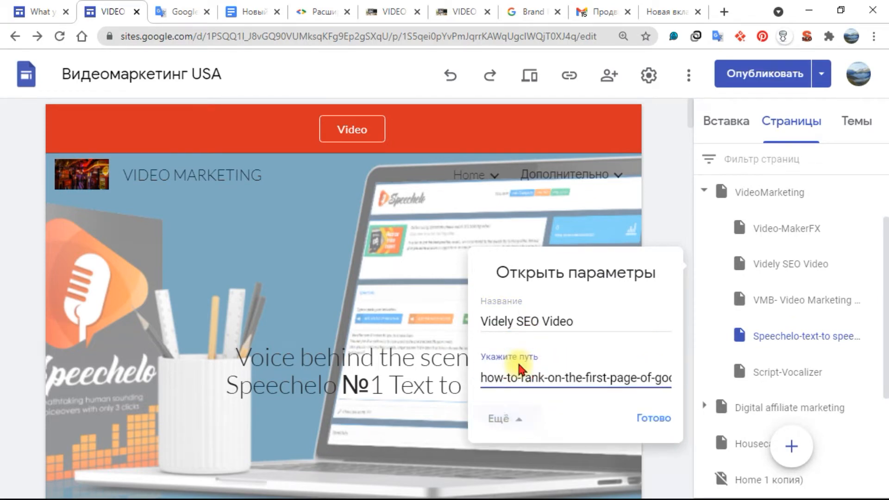
left_click(523, 422)
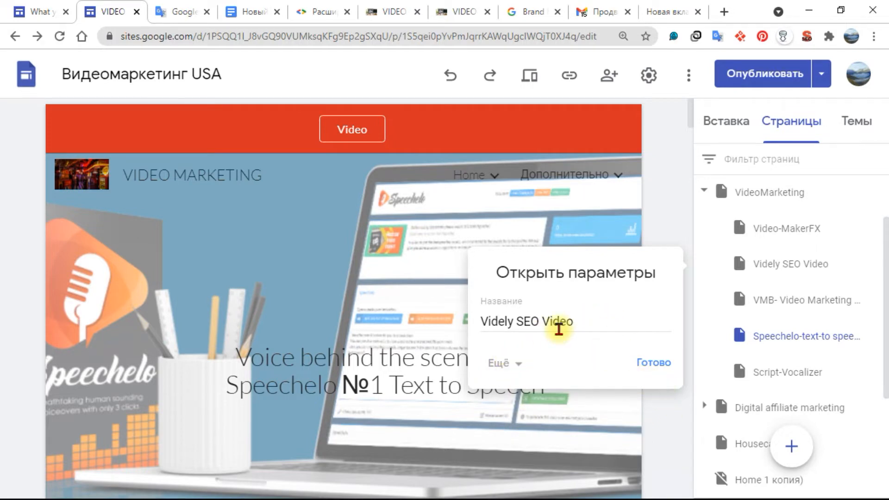
left_click(661, 190)
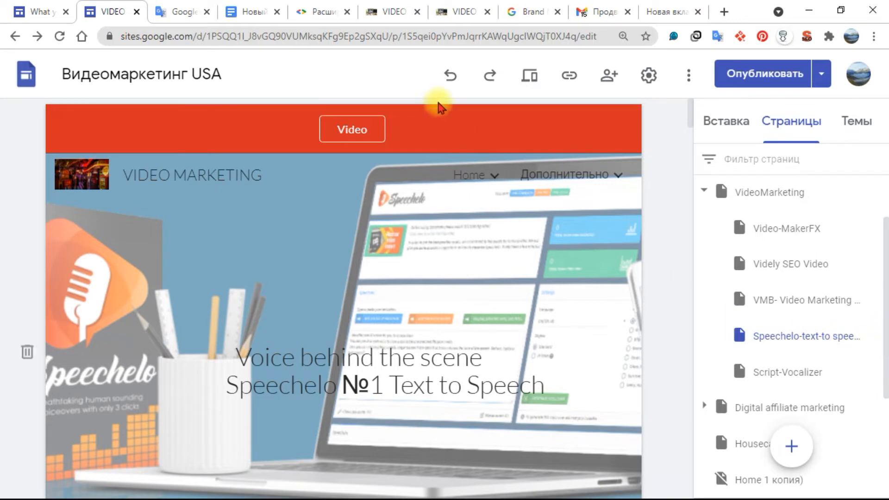
left_click(375, 12)
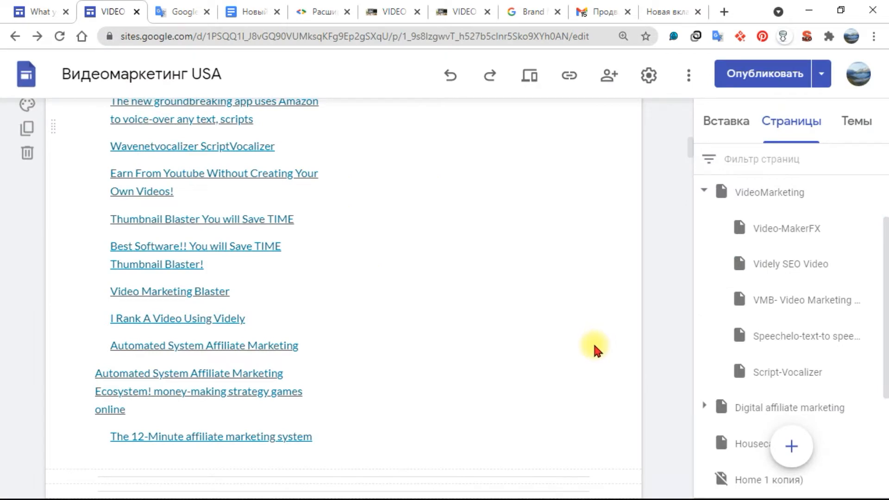
Find the table of contents element among the insertable elements and hide the "Speechor Generates Professional Voice-overs For Video" entry in the page's contents list.
scroll(594, 345, "up", 3)
scroll(594, 345, "down", 3)
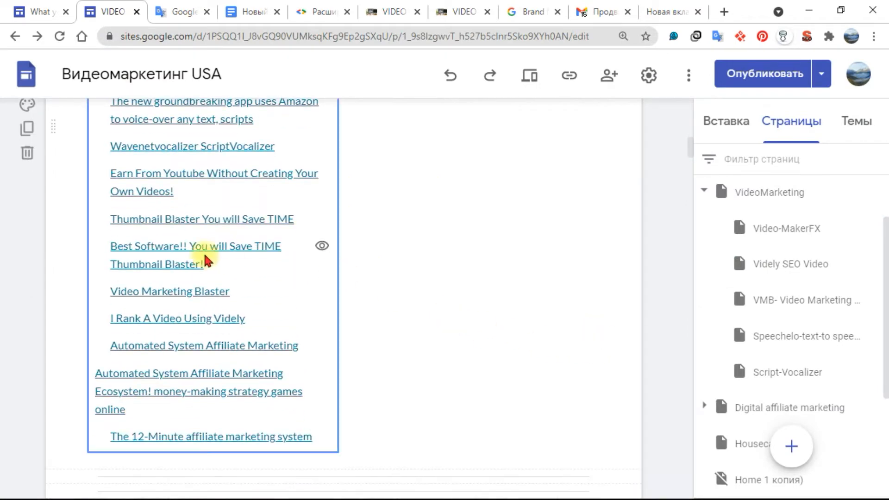
left_click(716, 132)
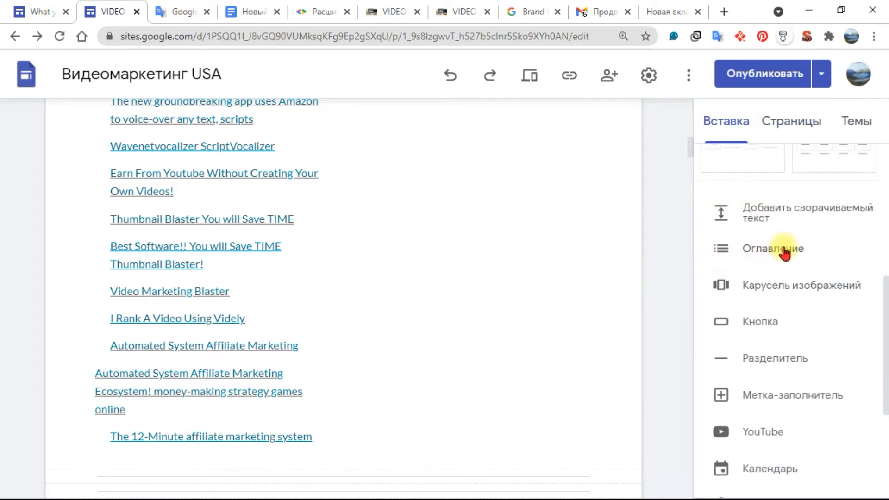
scroll(284, 324, "up", 5)
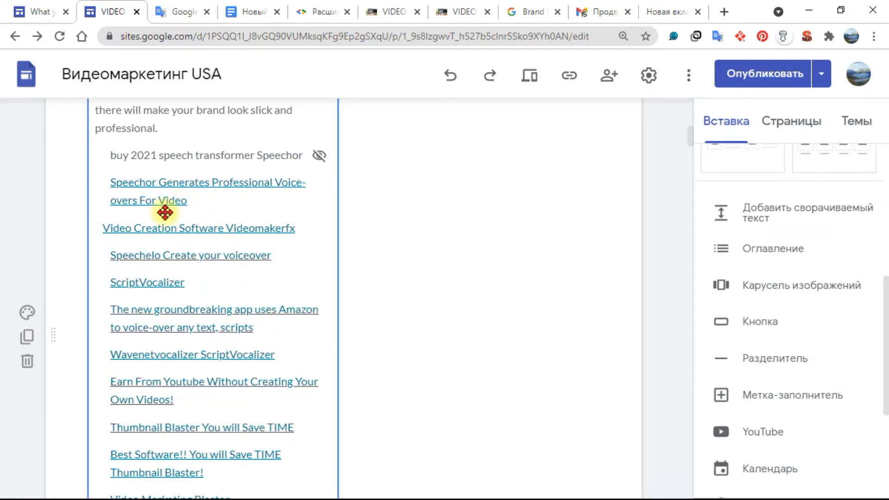
left_click(323, 185)
Try the Выделение 2 and Выделение 1 backgrounds on the section about the drawbacks of video marketing.
scroll(224, 389, "down", 6)
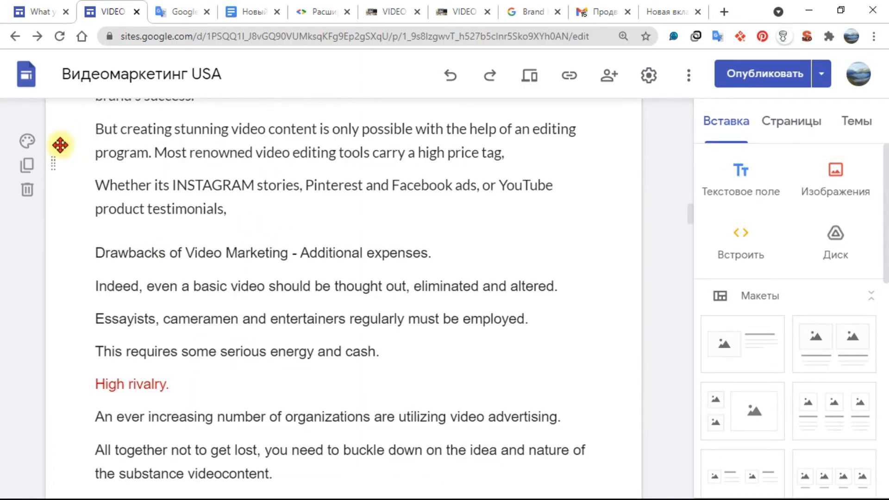
left_click(28, 146)
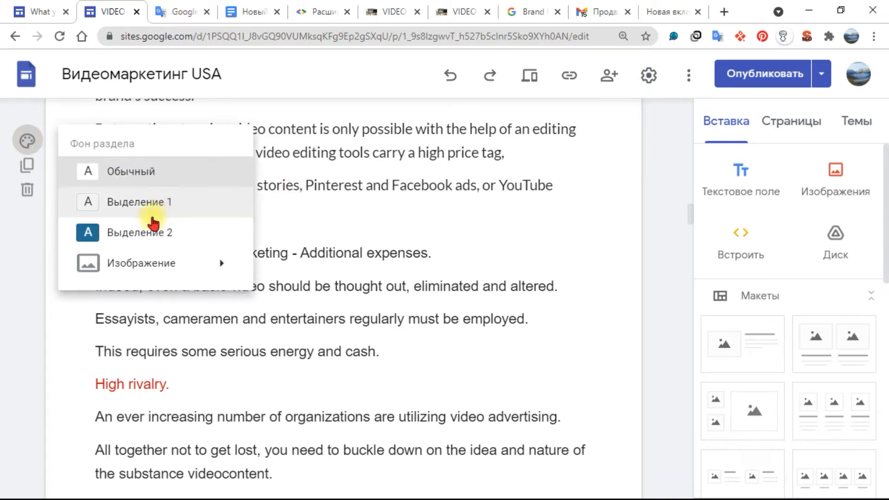
left_click(160, 236)
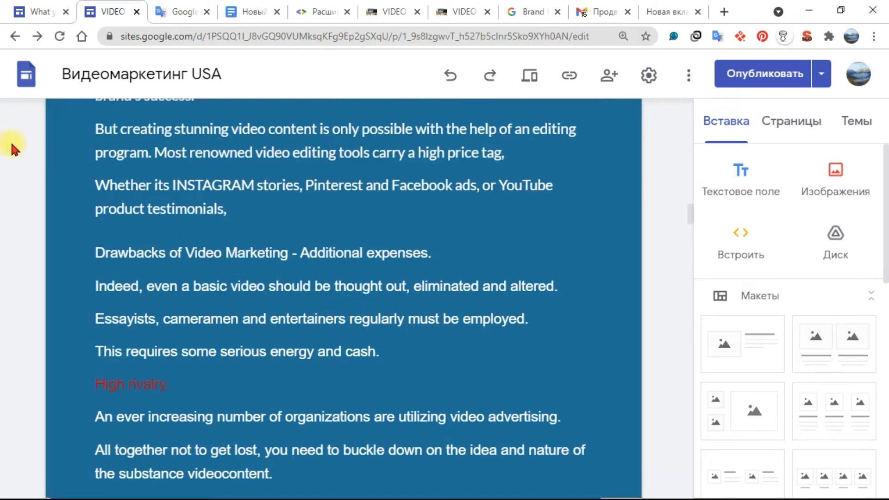
left_click(31, 141)
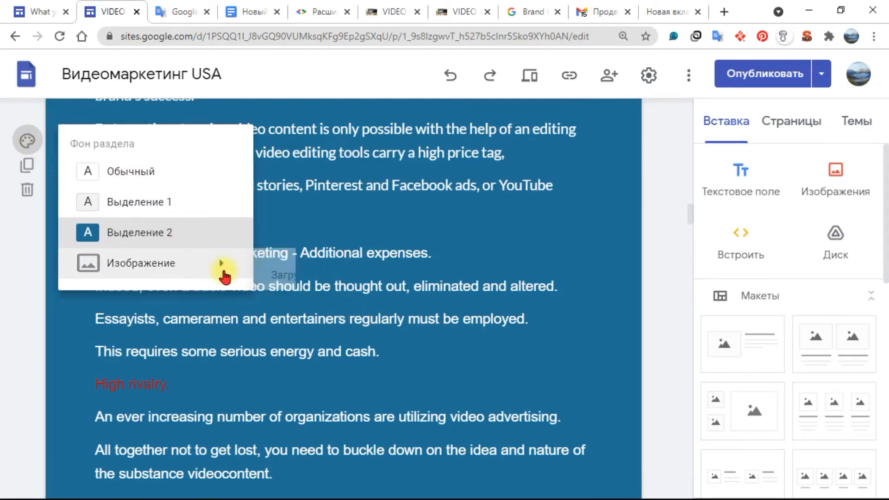
mouse_move(157, 273)
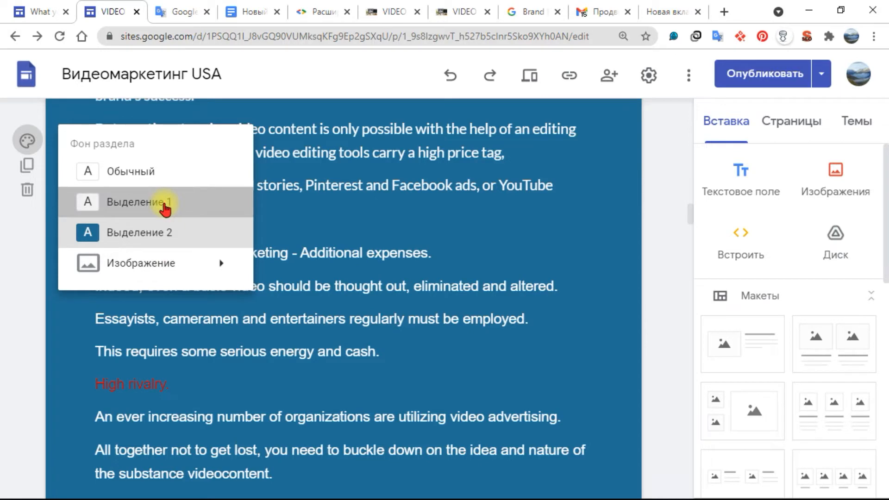
left_click(165, 205)
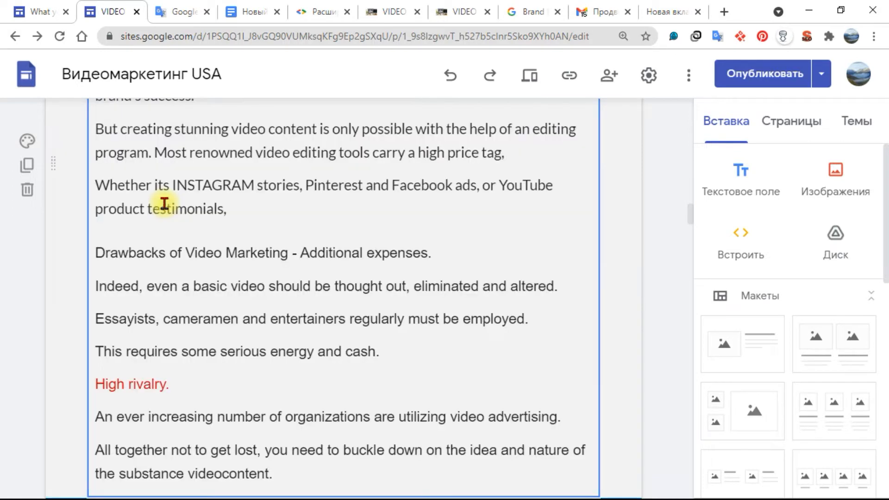
Set the gallery image of a pale sun over a pink sea as the background of the video marketing drawbacks section.
left_click(26, 141)
mouse_move(215, 261)
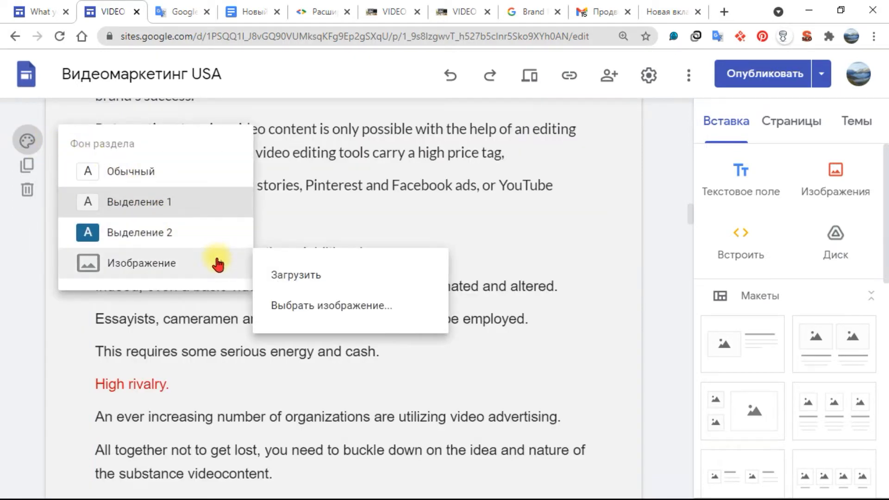
left_click(379, 316)
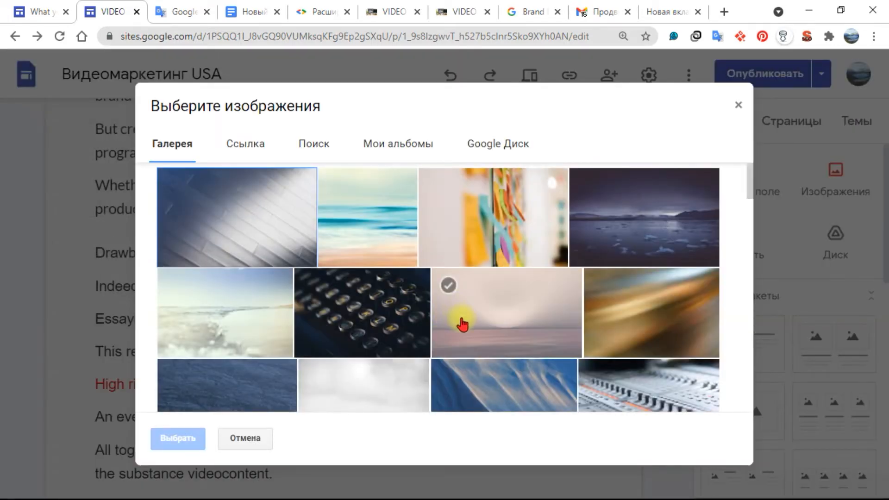
left_click(447, 288)
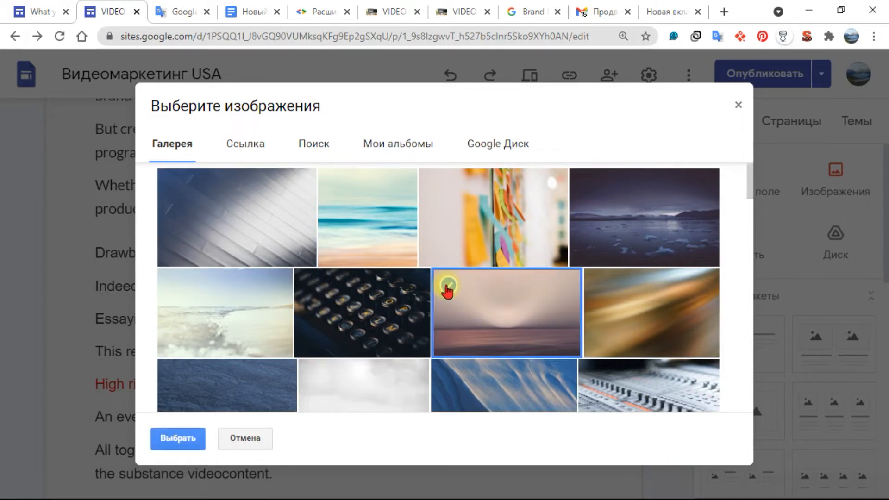
left_click(169, 440)
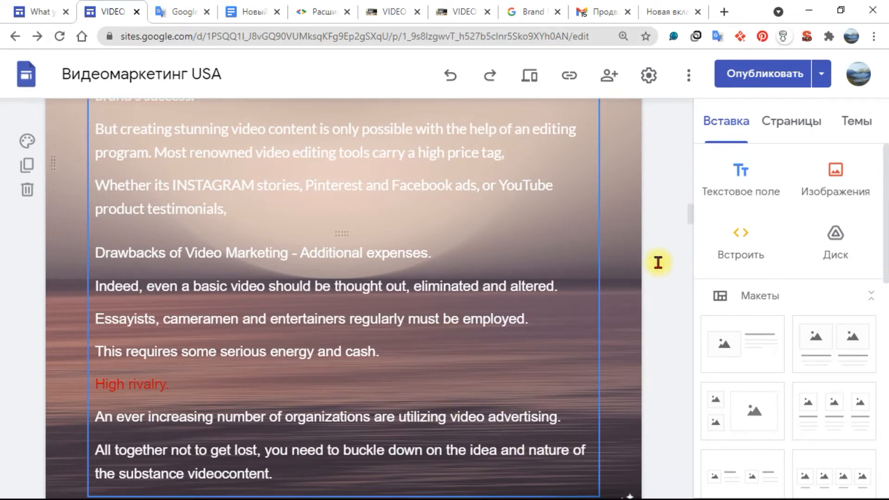
Examine the page link on the "Video-MakerFX Click here to see several versions of programs" text and look through the insertable elements.
scroll(658, 263, "down", 15)
left_click(235, 200)
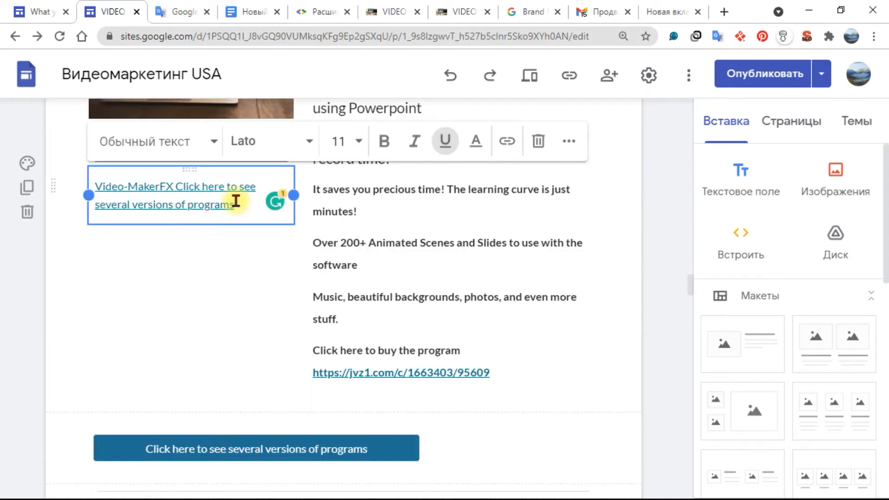
left_click(178, 206)
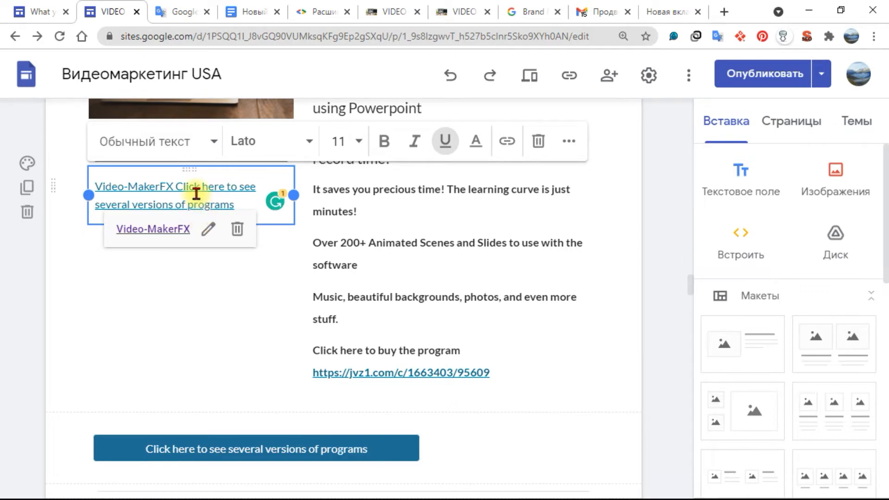
left_click(185, 307)
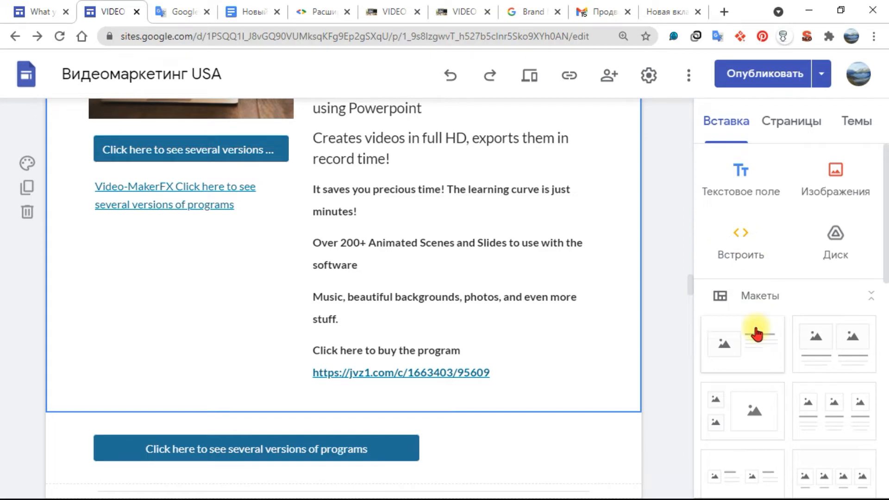
scroll(754, 333, "down", 9)
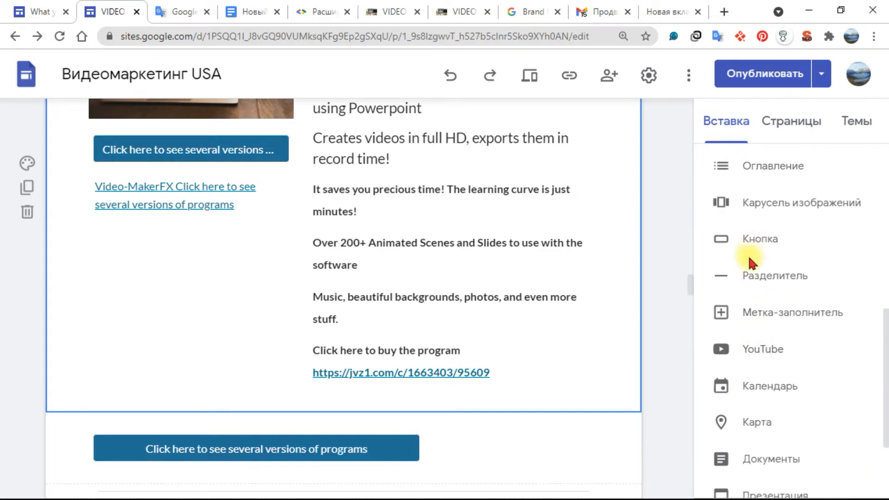
scroll(679, 297, "up", 10)
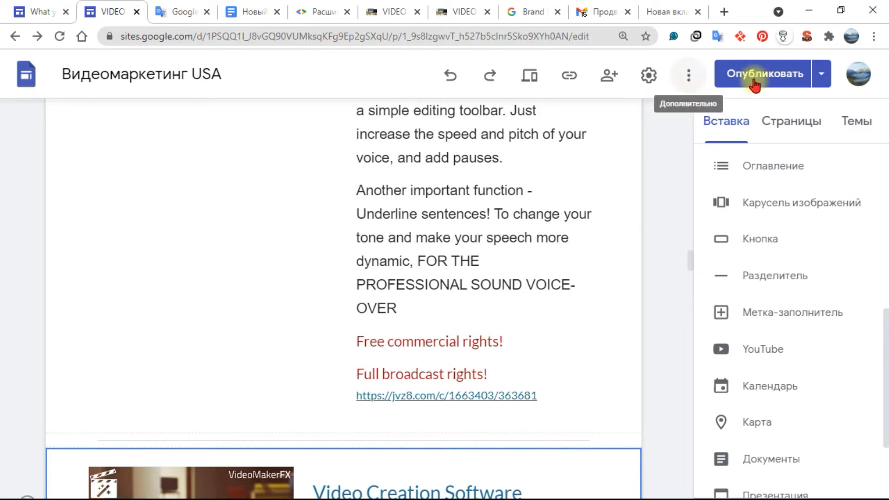
Look at the site's publishing options and open its version history.
left_click(821, 76)
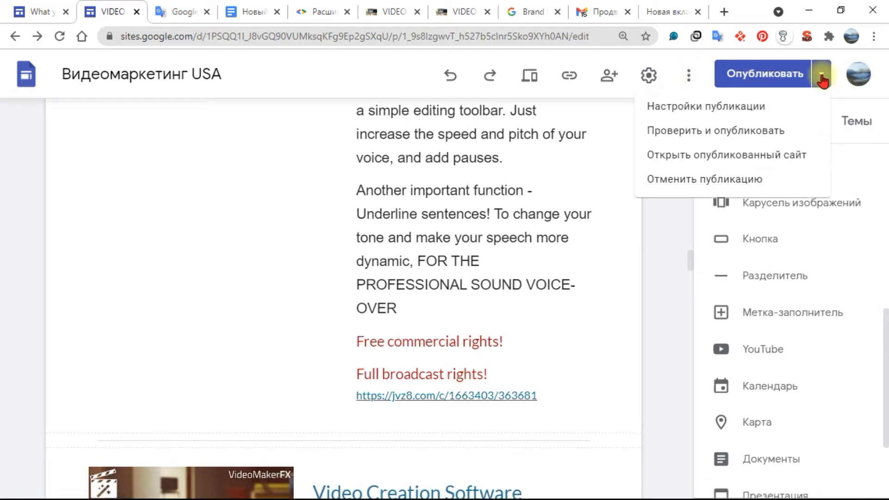
left_click(686, 80)
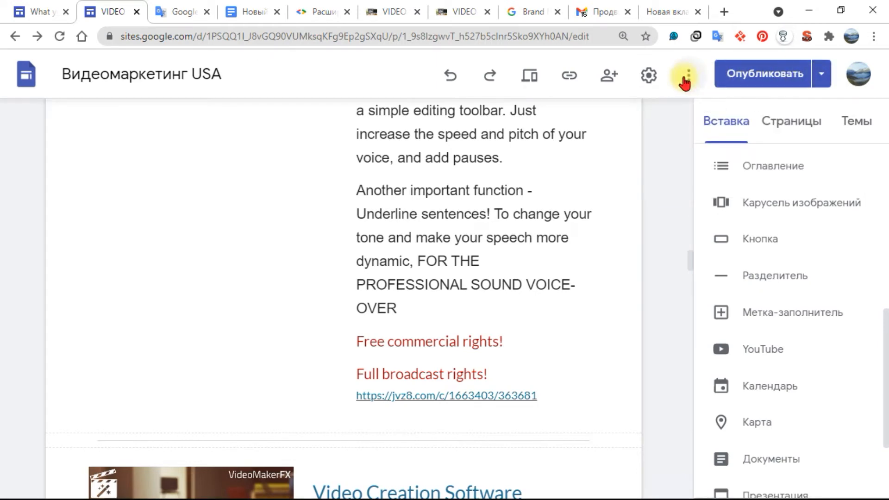
left_click(686, 78)
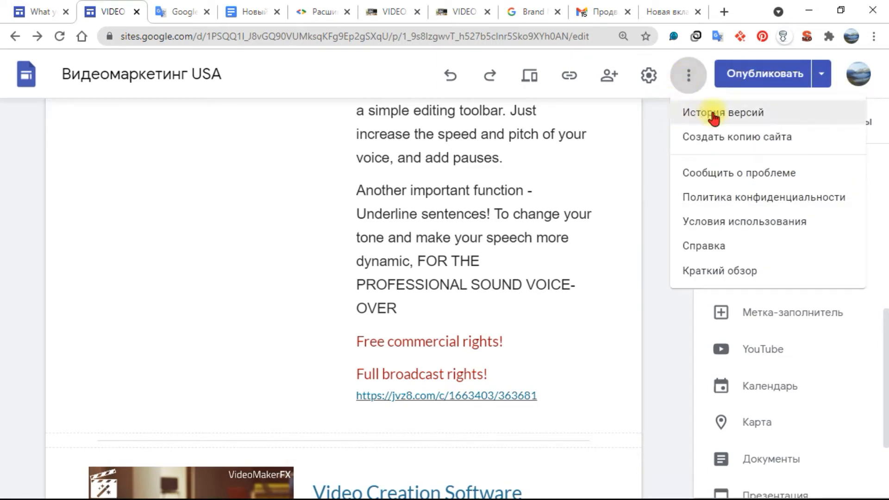
left_click(715, 116)
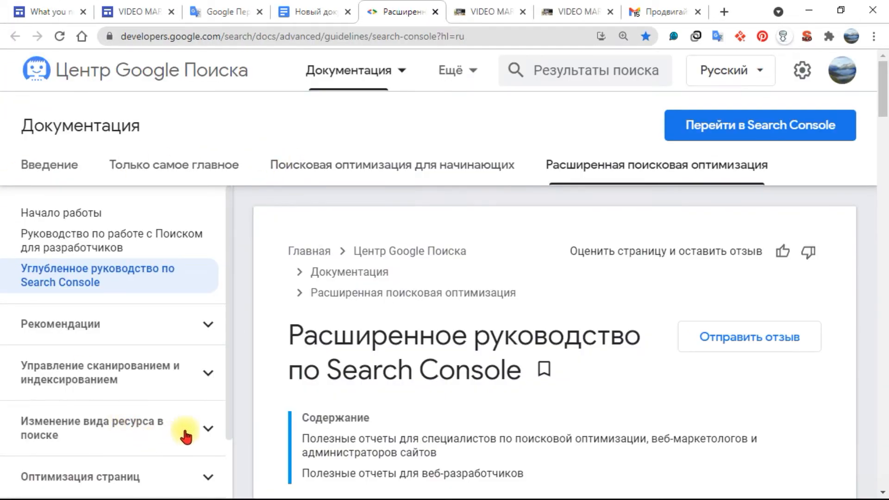
Look through the advanced Search Console guide and examine the performance overview of seotraffic.ga in Google Search Console.
scroll(335, 408, "down", 10)
scroll(339, 431, "up", 10)
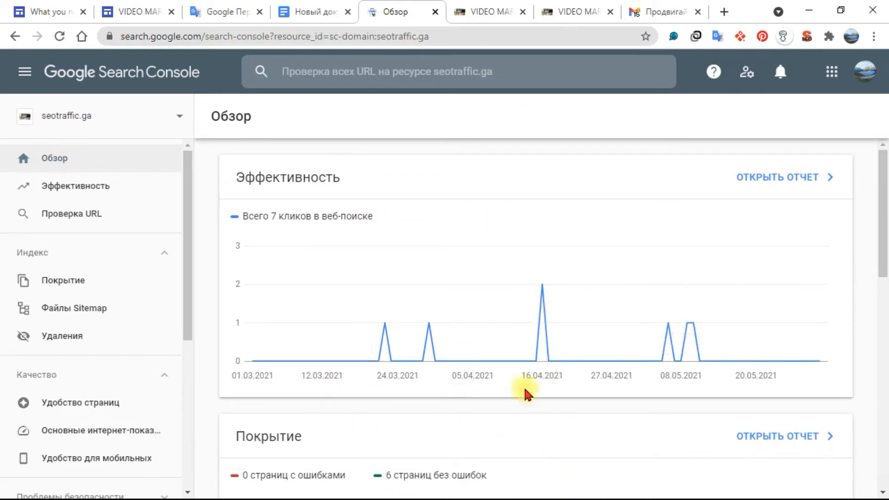
mouse_move(446, 356)
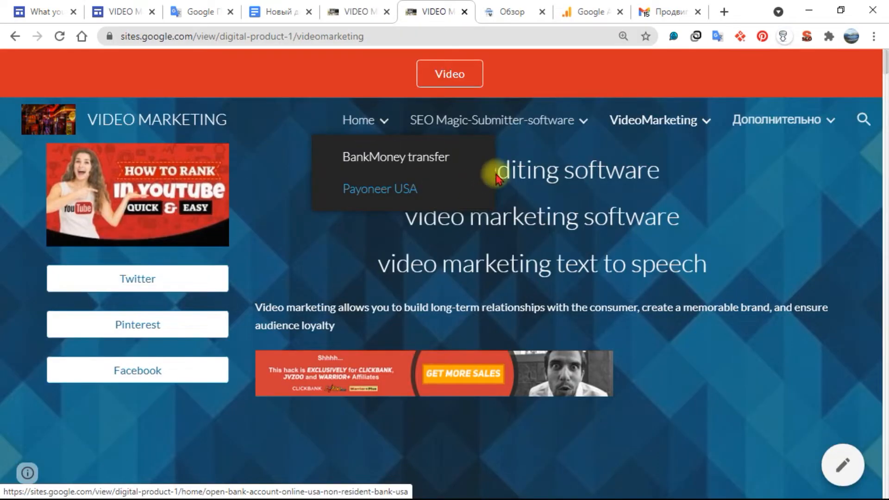
Examine the view/digital-product-1 part of the published VideoMarketing page's URL.
left_click(402, 34)
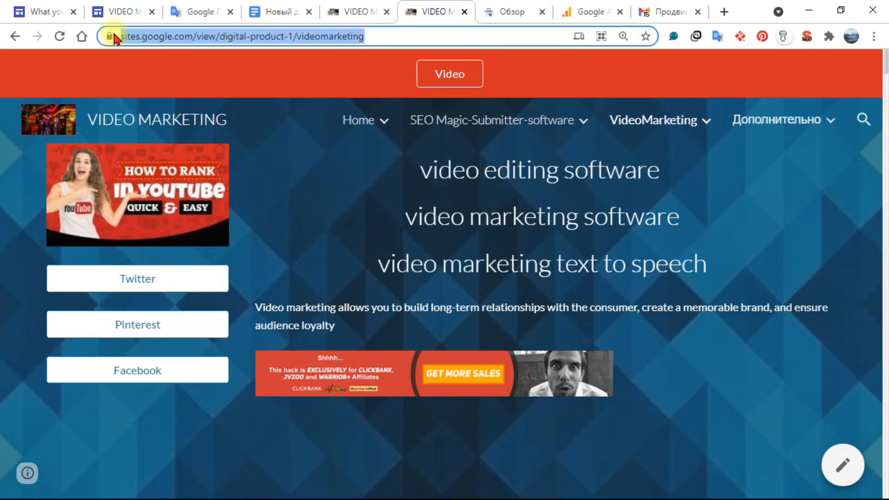
double_click(232, 37)
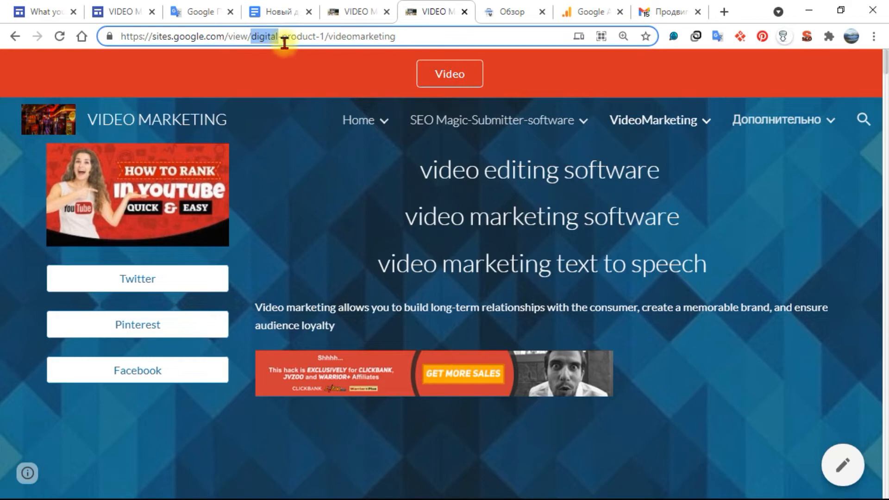
left_click_drag(319, 36, 227, 35)
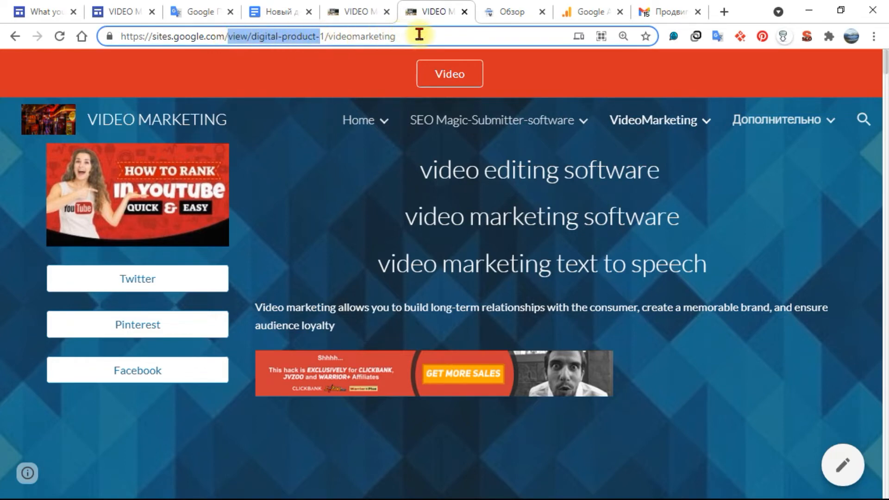
left_click(433, 36)
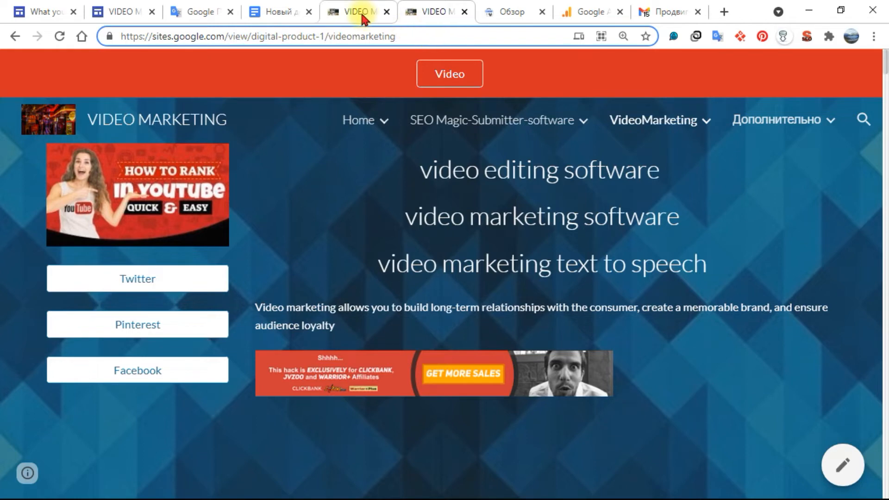
Compare the sites.google.com address of the VideoMarketing page with the custom seotraffic.ga address of the Speechelo page.
left_click(567, 10)
left_click(512, 11)
left_click(436, 12)
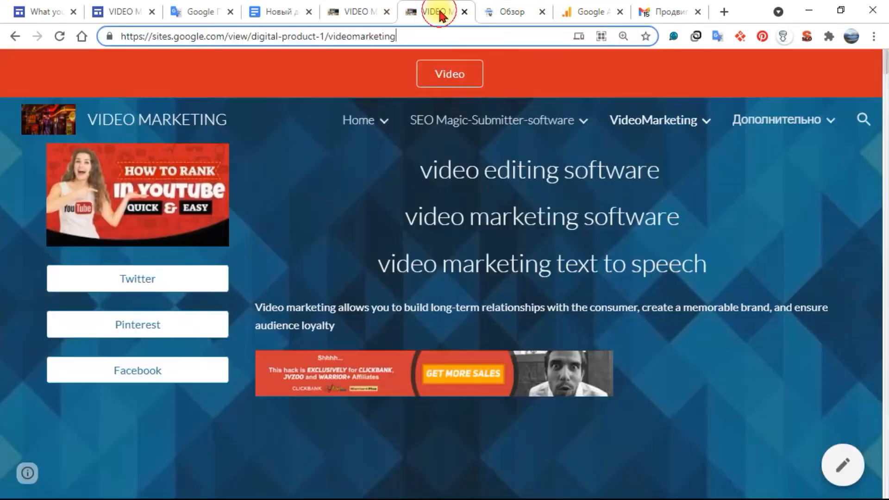
left_click(356, 12)
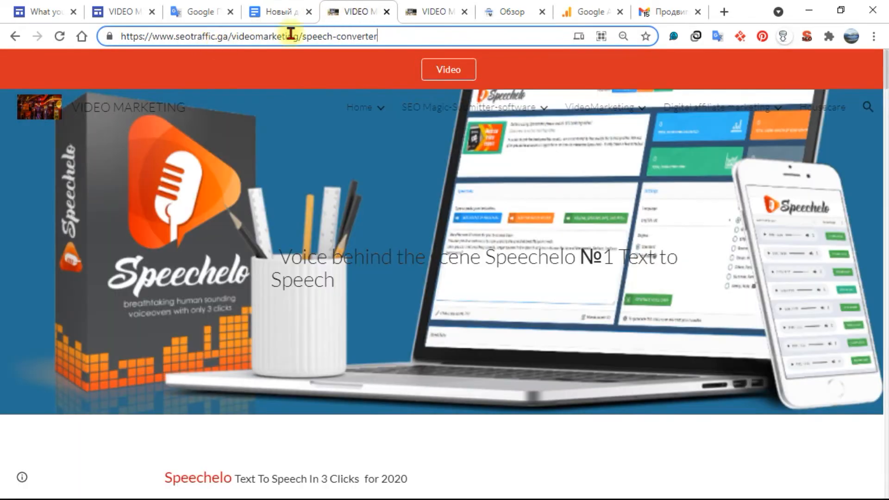
left_click_drag(264, 37, 249, 43)
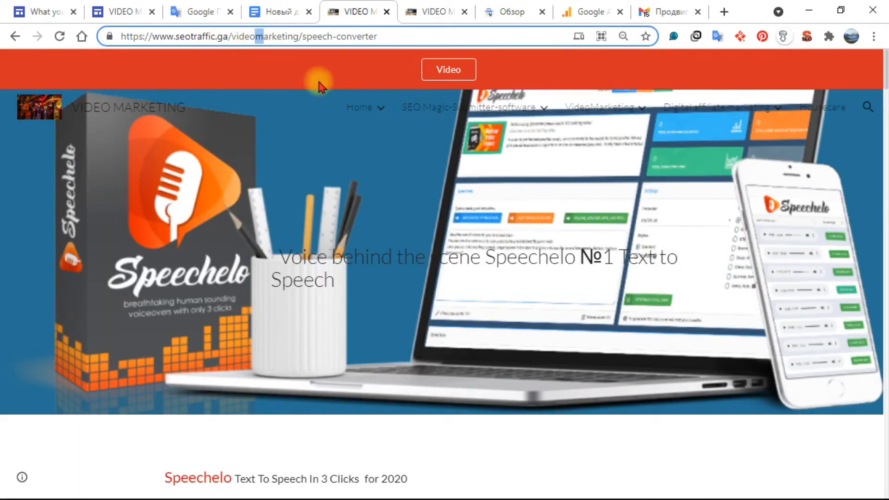
mouse_move(458, 120)
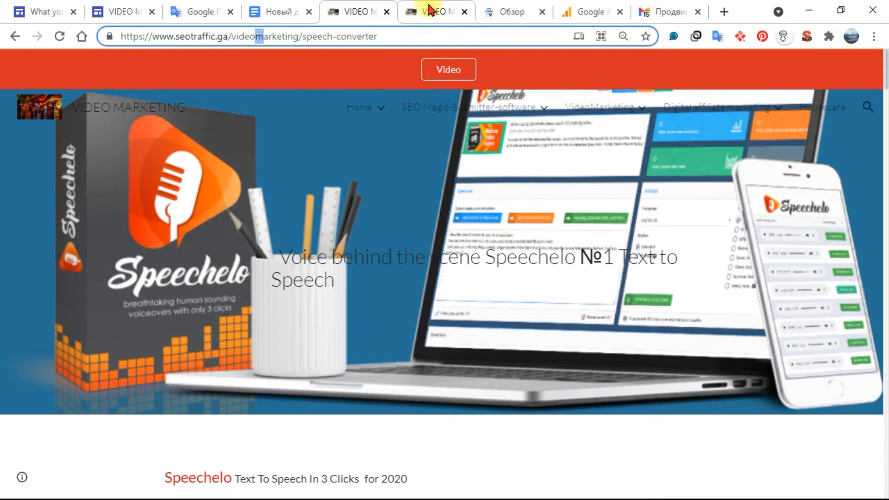
left_click(431, 10)
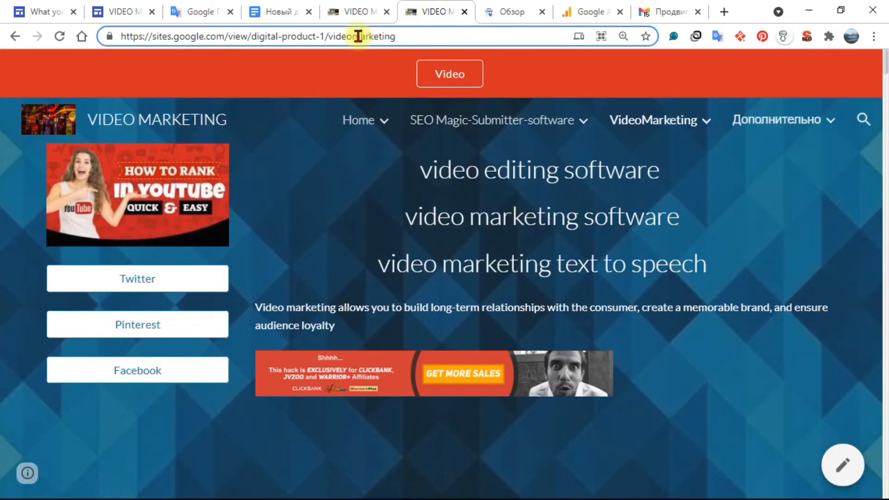
Look through the Analytics, Tag Manager and Optimize accounts in the Google Analytics account picker.
left_click(563, 14)
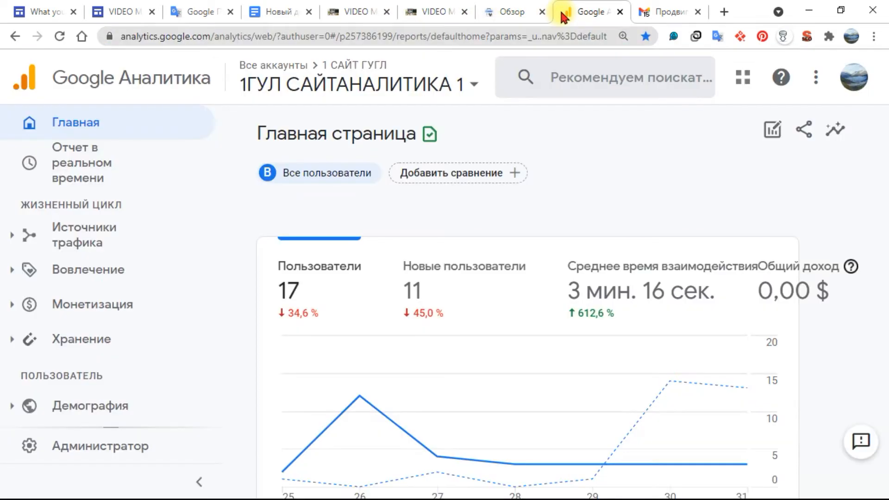
left_click(467, 92)
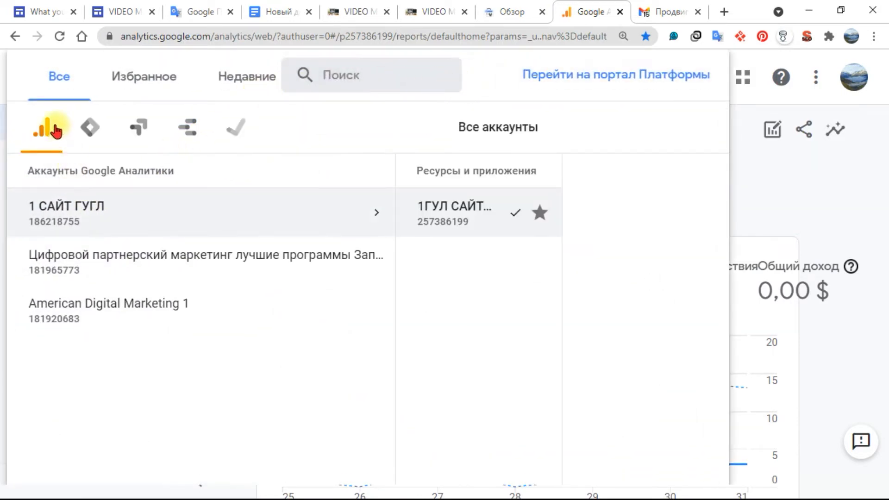
left_click(96, 135)
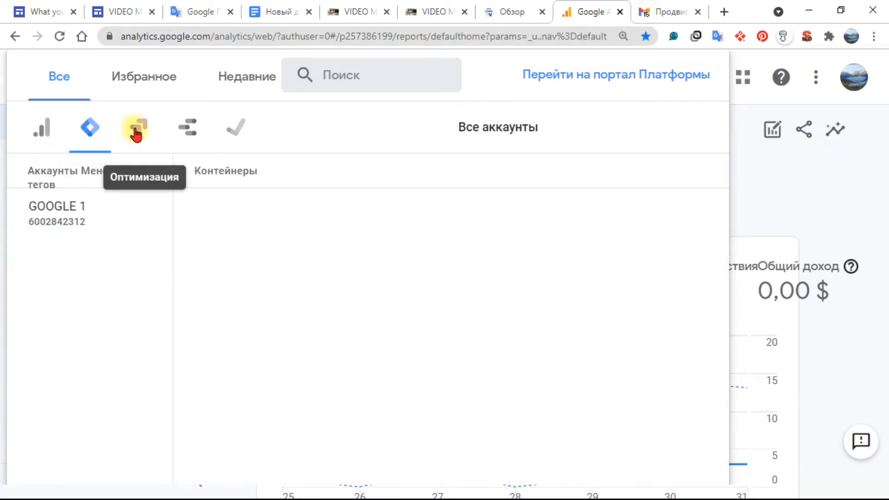
left_click(136, 134)
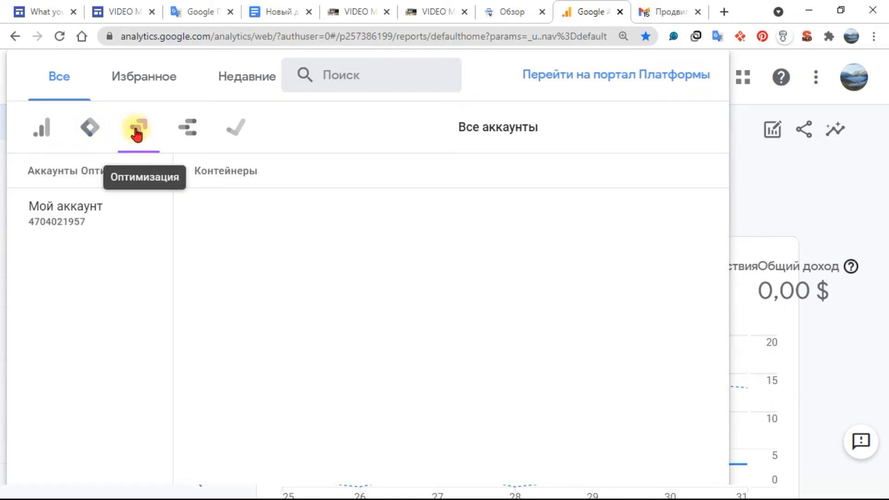
left_click(91, 139)
left_click(42, 138)
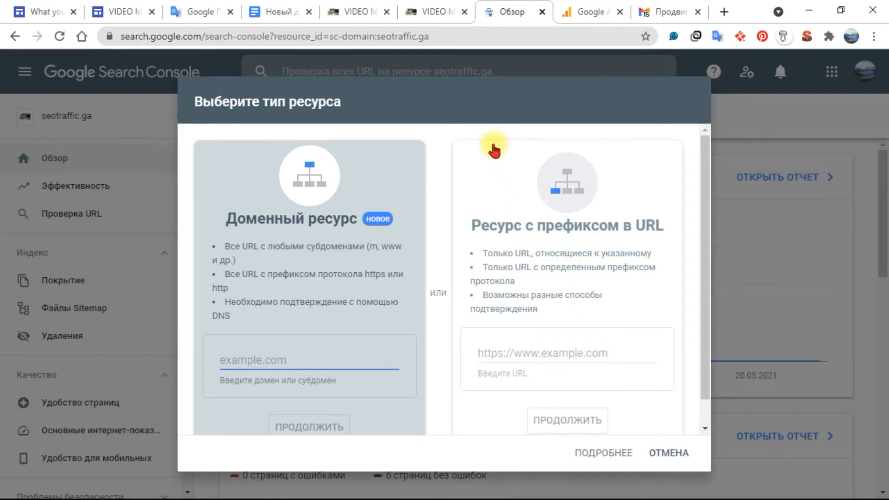
left_click(586, 14)
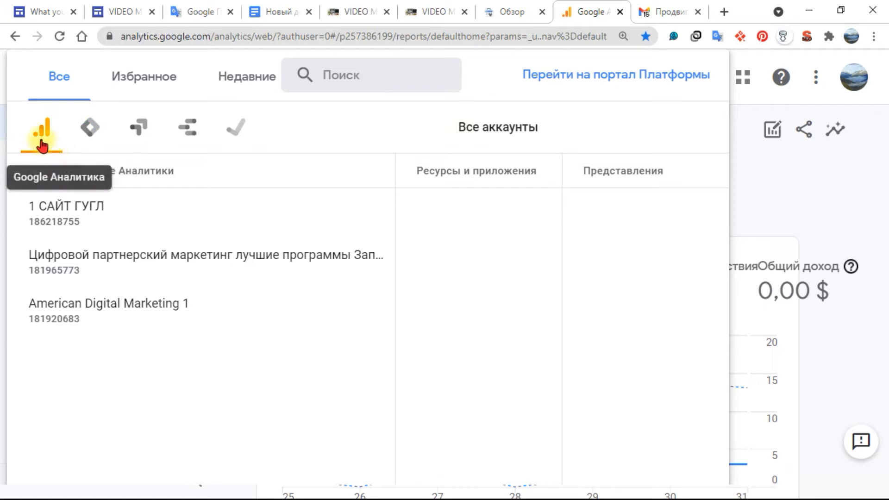
Return to the published VideoMarketing page and examine its full sites.google.com address.
left_click(413, 11)
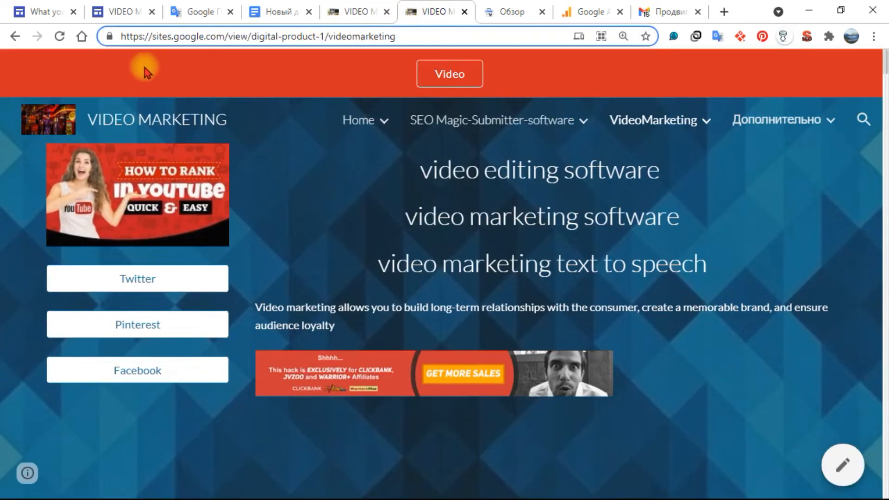
left_click(202, 38)
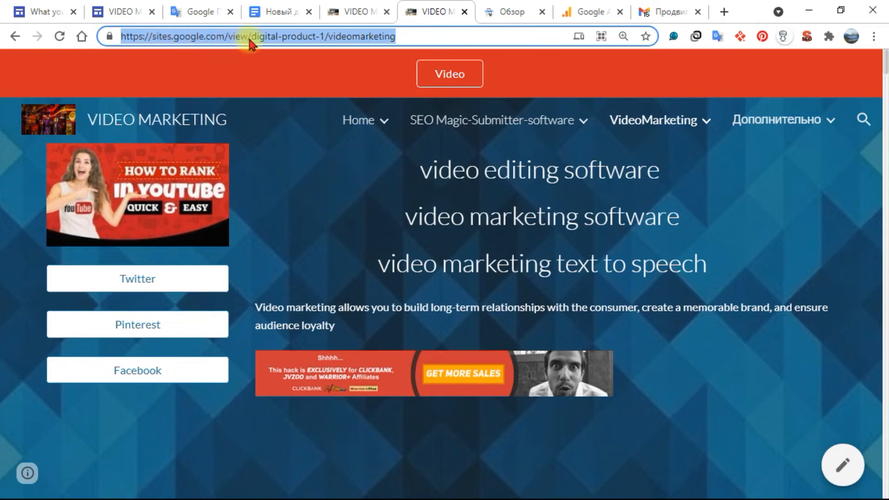
left_click(266, 37)
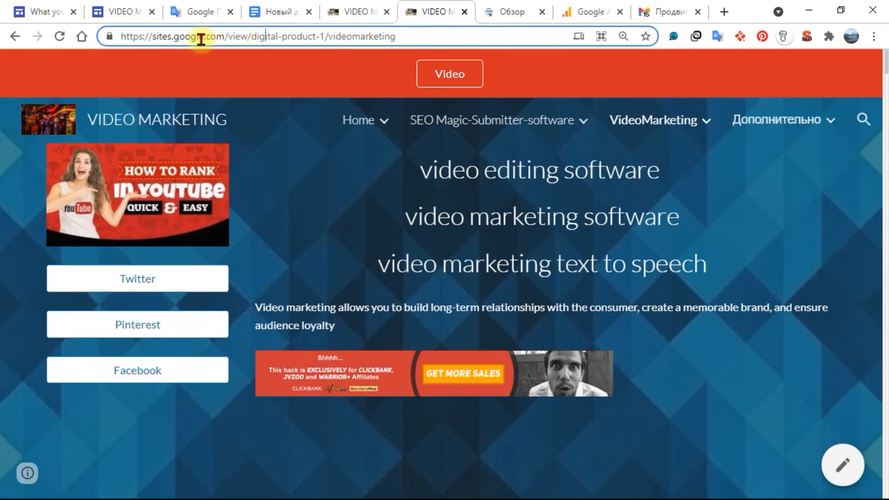
Examine the header site name, the document name and the main heading of the blogging equipment site in the Google Sites editor.
left_click(127, 12)
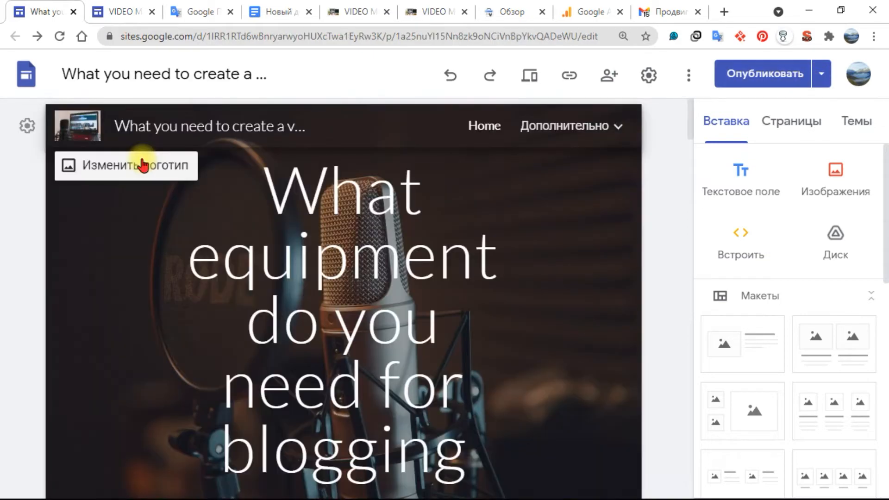
left_click(252, 133)
triple_click(252, 133)
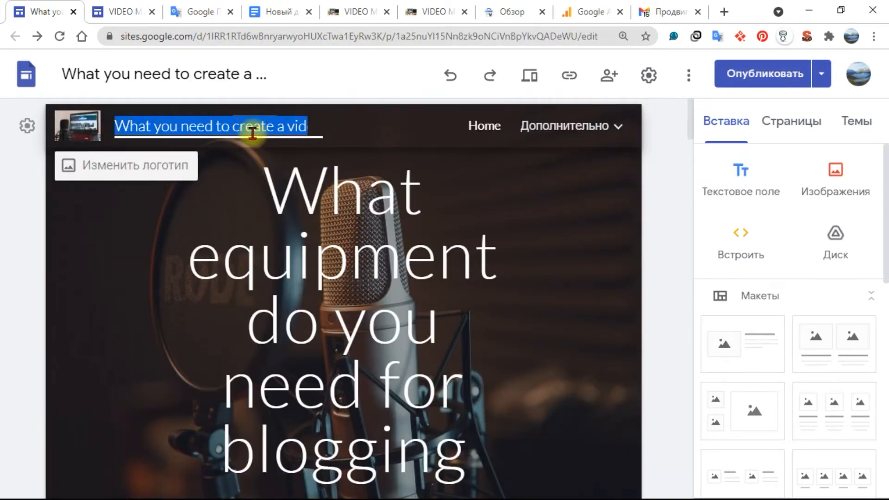
left_click(211, 79)
double_click(209, 79)
left_click(209, 79)
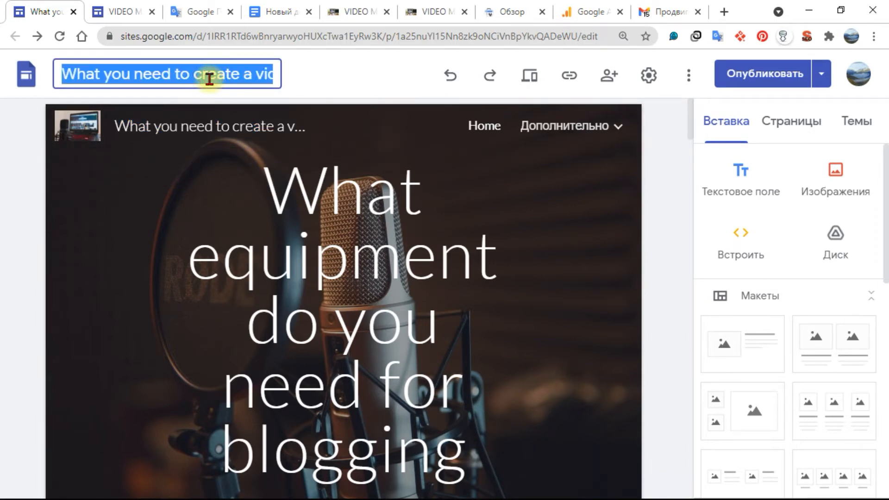
left_click(213, 122)
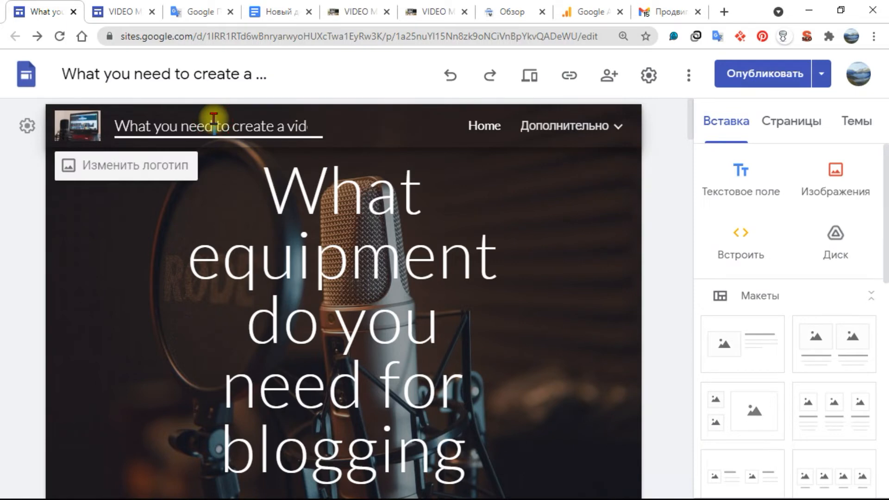
triple_click(213, 120)
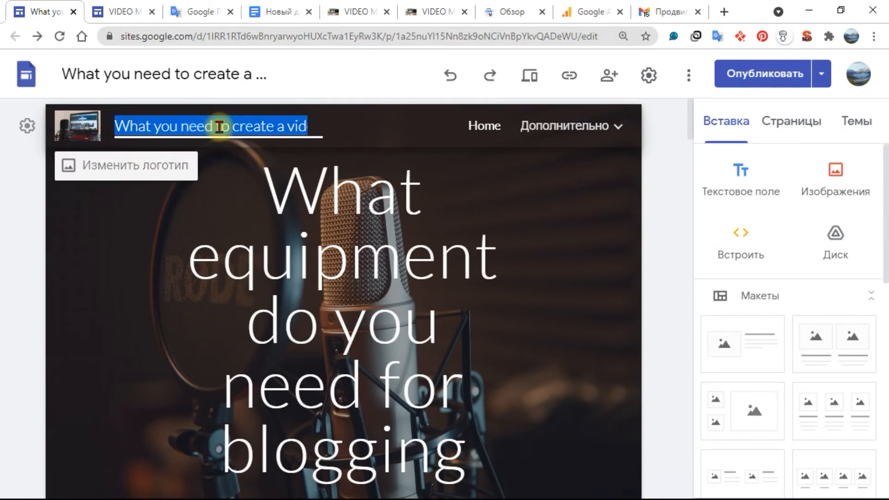
left_click(219, 126)
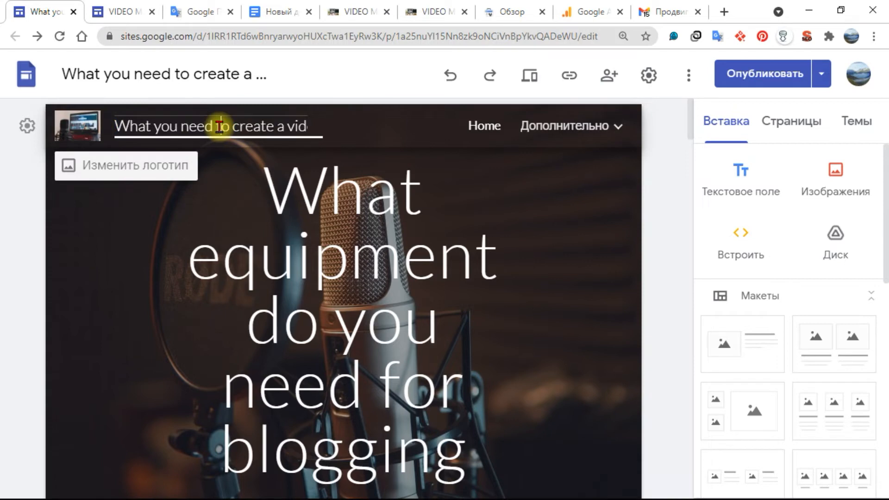
left_click(317, 191)
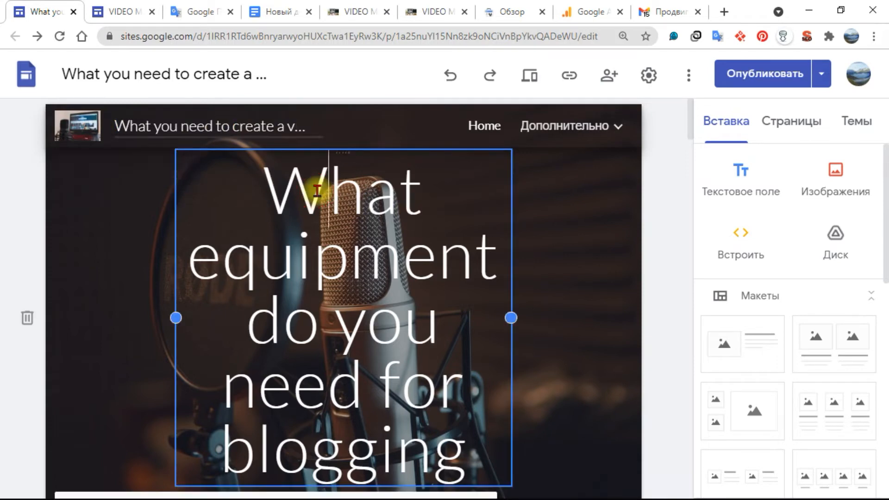
left_click(130, 124)
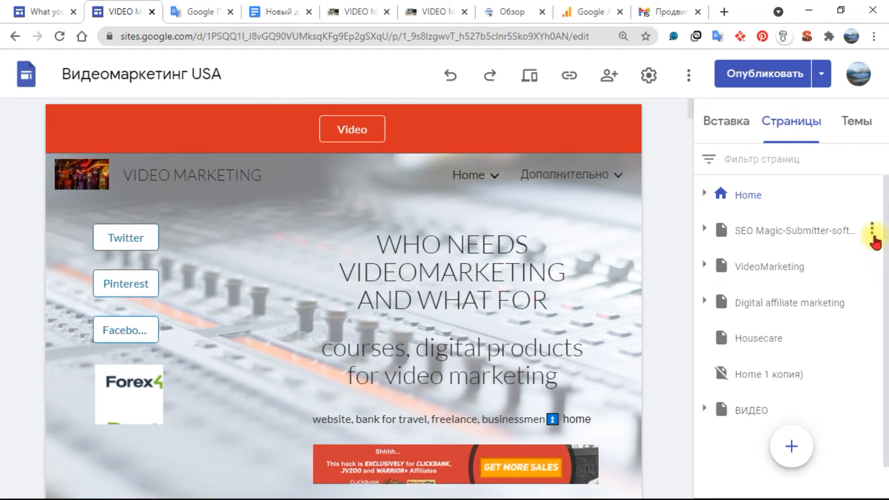
Inspect the name and custom path in the SEO Magic-Submitter-software page's properties, leaving them as they are.
left_click(872, 236)
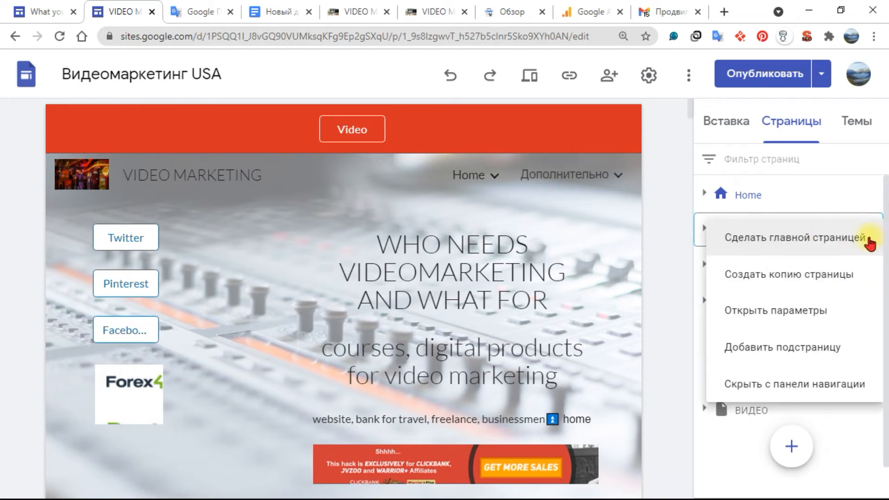
left_click(808, 319)
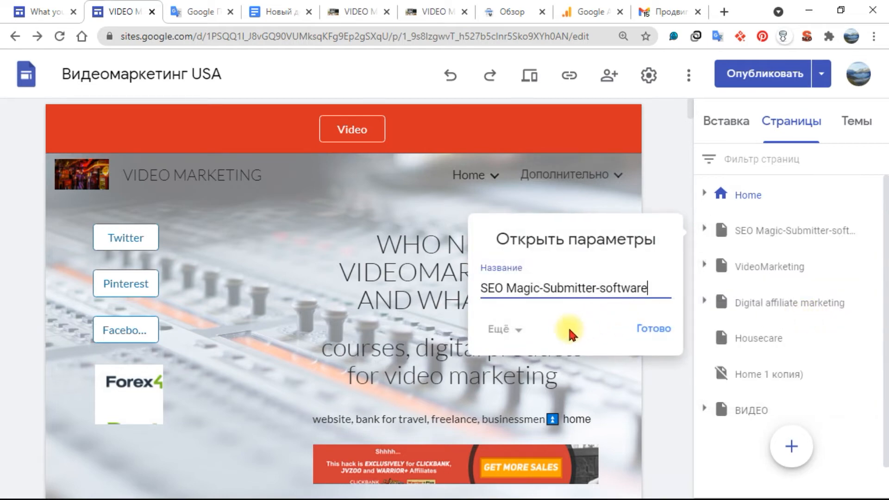
left_click(525, 335)
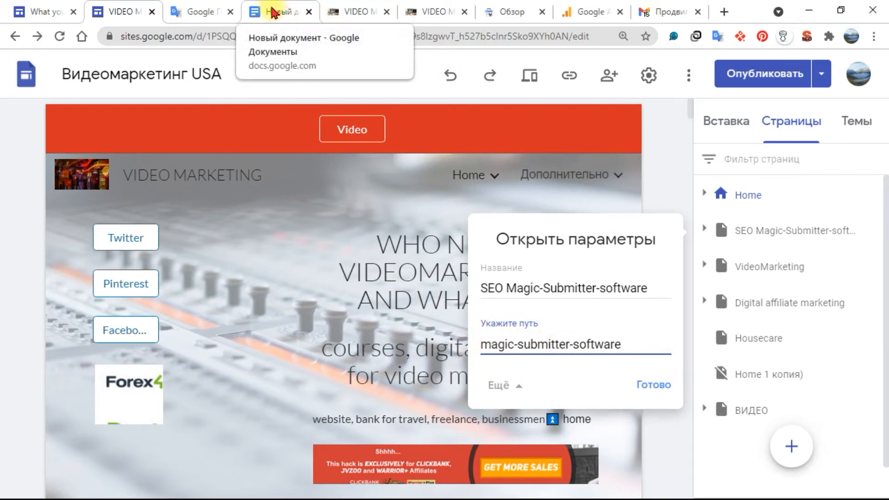
key("Escape")
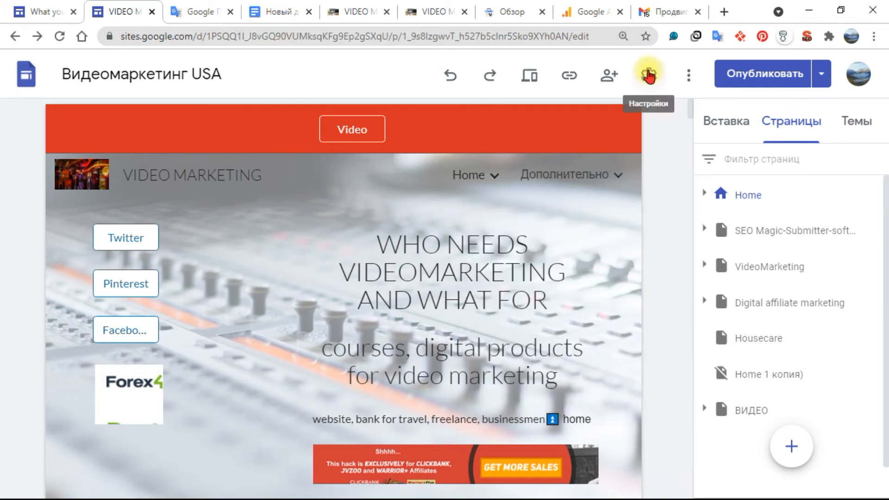
Review the custom domain and Analytics sections of the Видеомаркетинг USA site's settings.
left_click(649, 74)
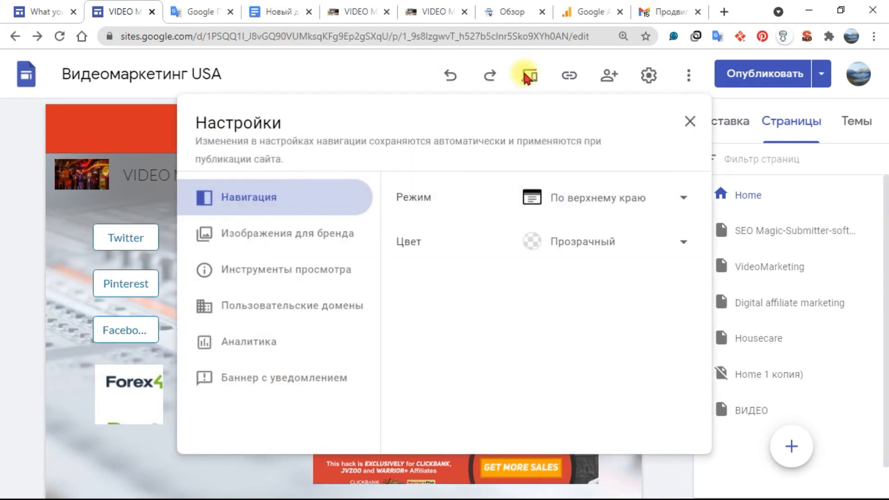
left_click(280, 311)
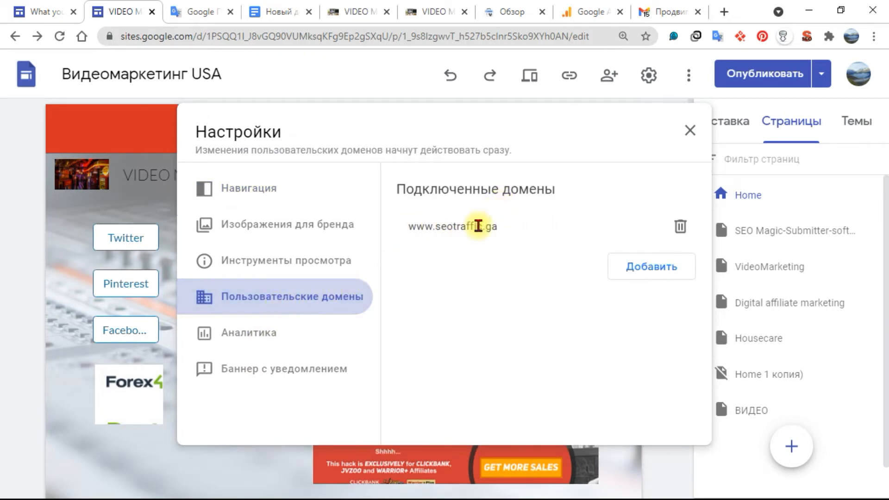
left_click(251, 337)
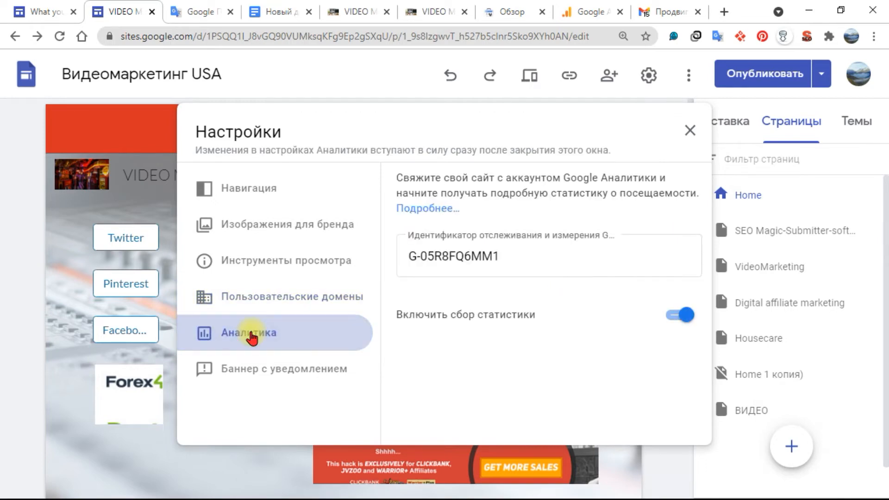
left_click(273, 294)
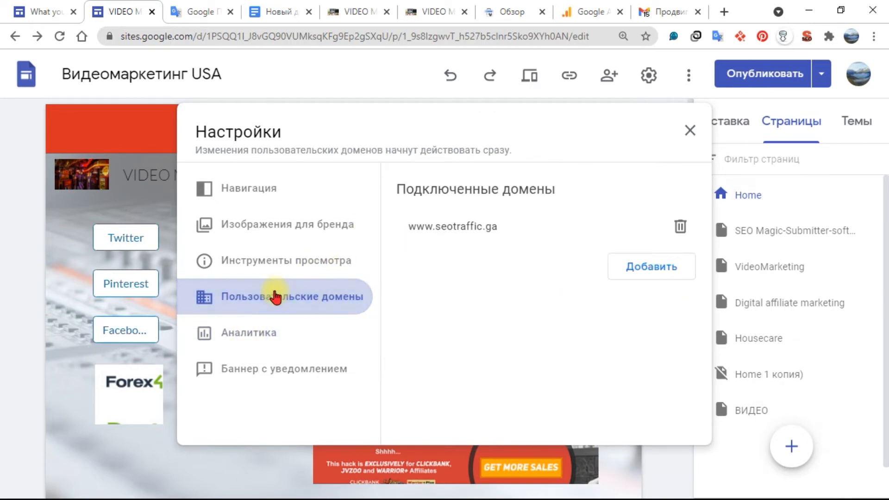
Look at Search Console's property type choices and the published seotraffic.ga home page with its navigation subpages.
left_click(498, 13)
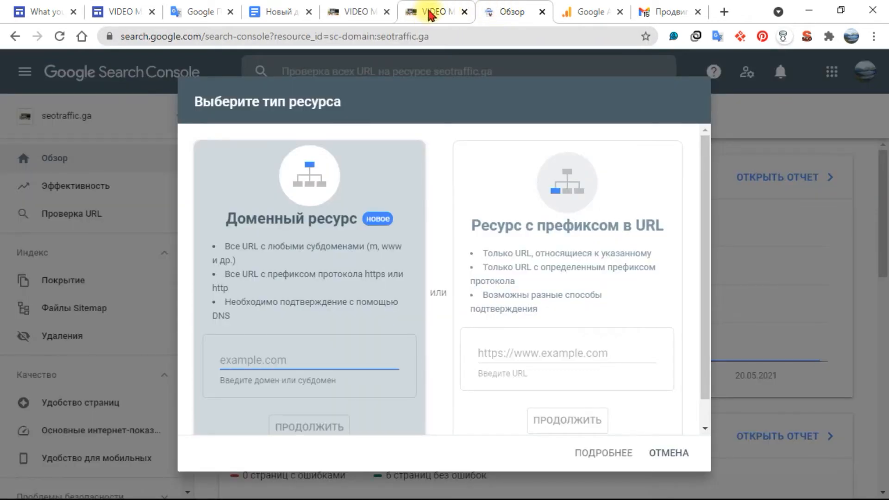
left_click(366, 12)
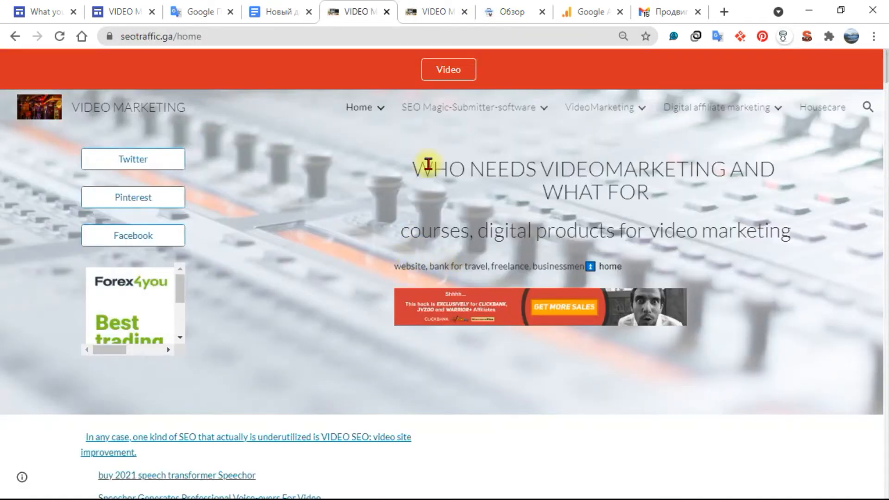
mouse_move(366, 114)
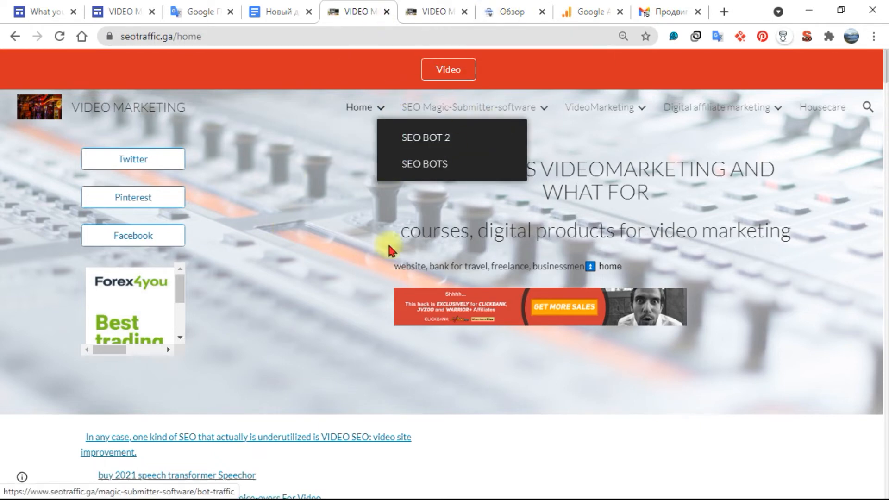
left_click(509, 18)
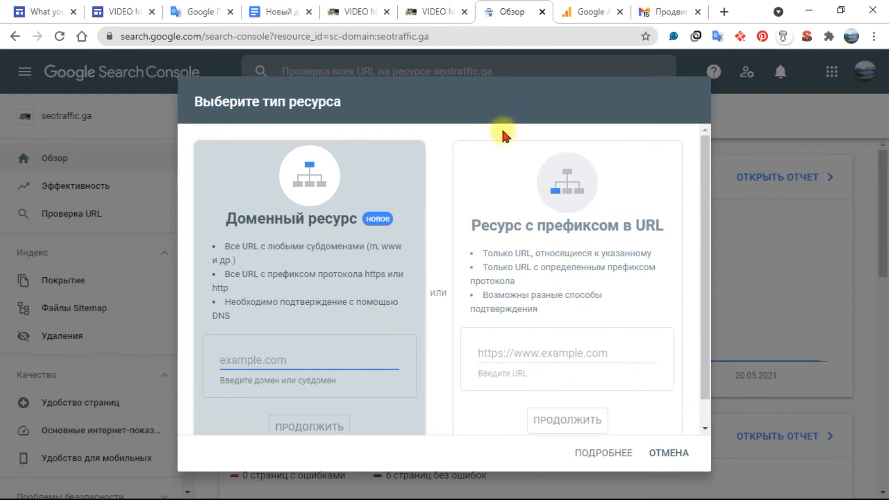
left_click(422, 13)
left_click(358, 11)
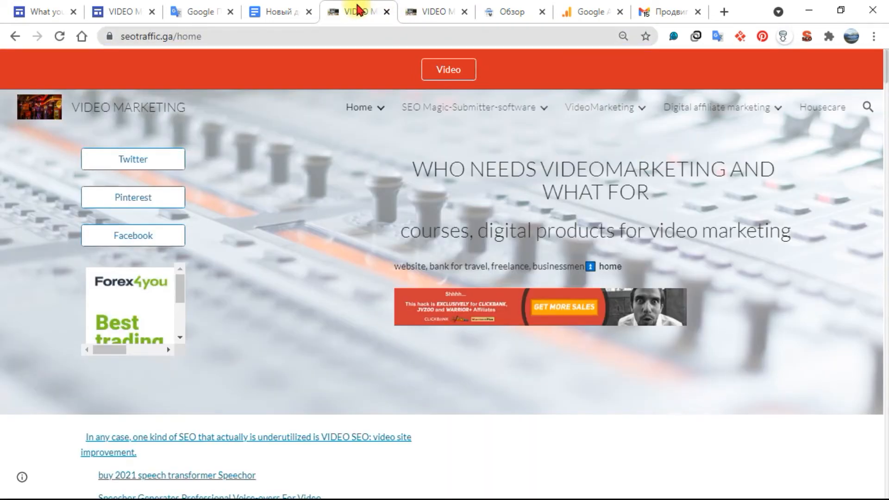
Search Google for the Speechelo section's sentence "Brand NEW software has been released recently, Speechelo" and look through the first results page.
left_click_drag(394, 261, 629, 261)
right_click(532, 262)
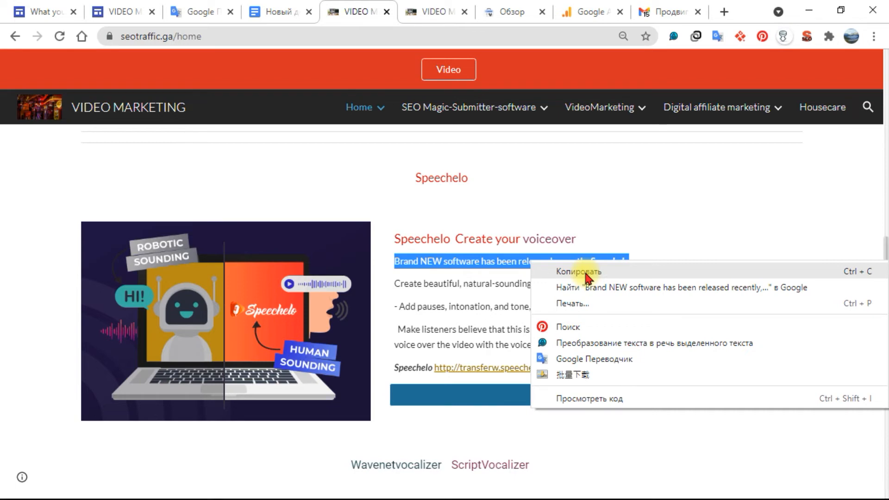
left_click(587, 287)
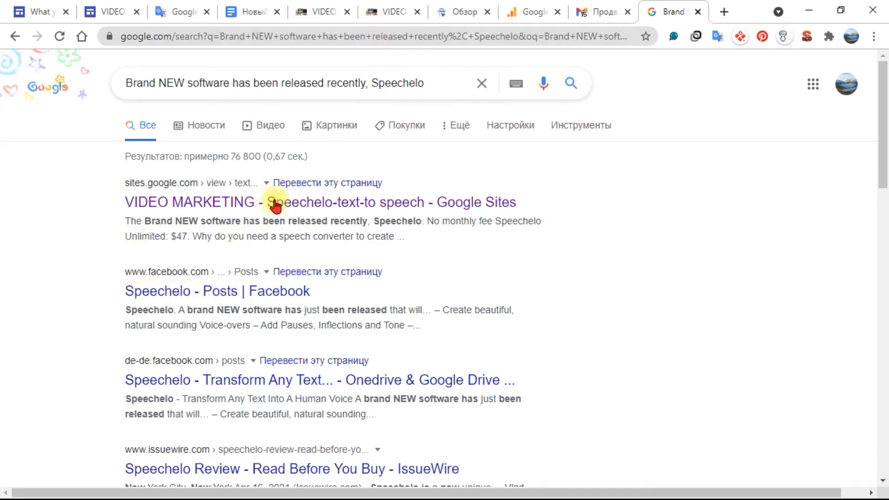
scroll(299, 196, "down", 3)
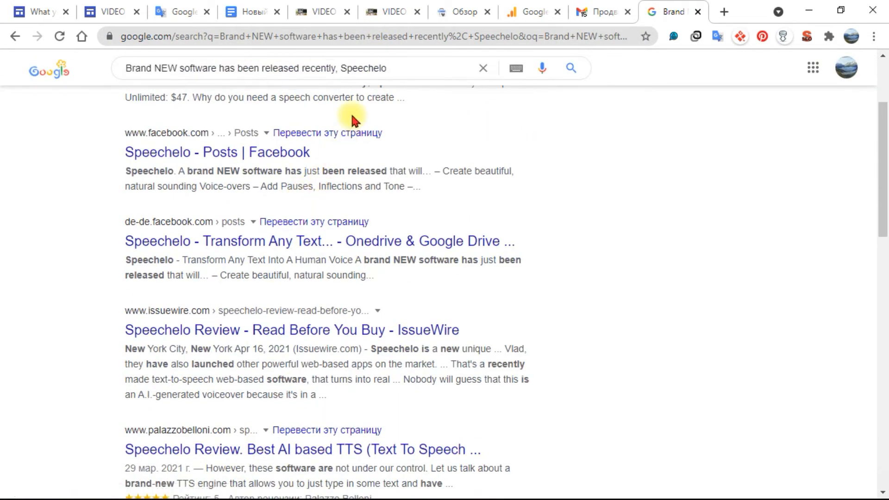
scroll(381, 389, "down", 10)
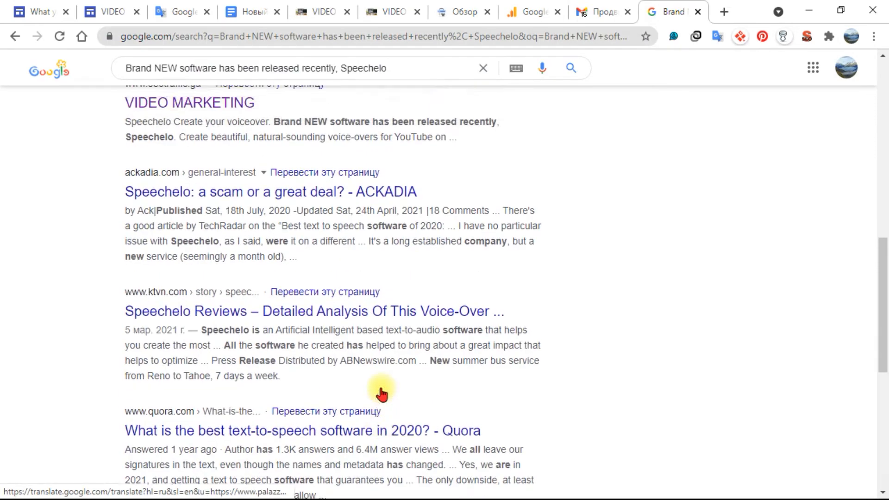
scroll(381, 394, "up", 4)
scroll(185, 373, "down", 4)
scroll(185, 373, "down", 8)
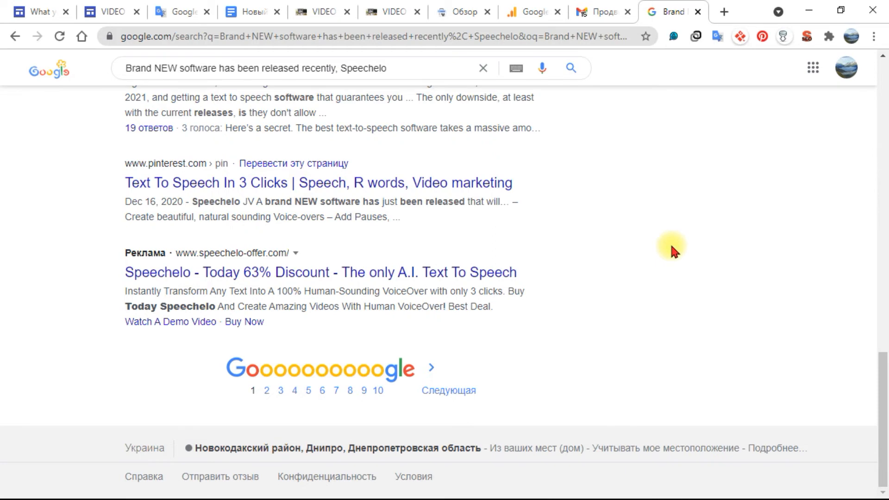
Read the Search Console tips in Gmail's message for seotraffic.ga, highlighting the advice about submitting a Sitemap file.
left_click(603, 12)
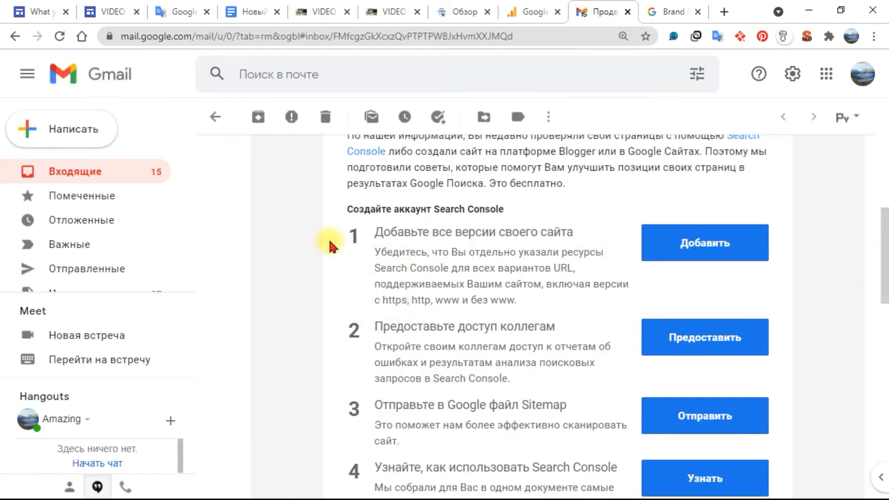
scroll(340, 284, "up", 2)
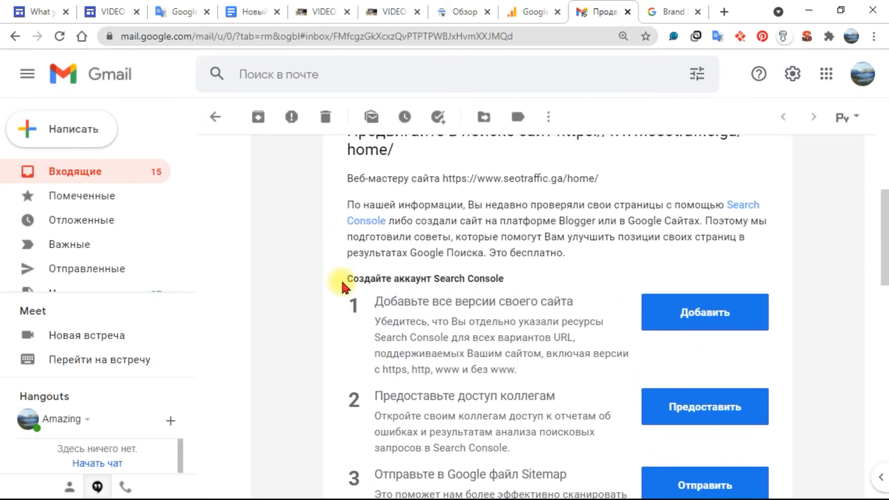
scroll(352, 296, "down", 2)
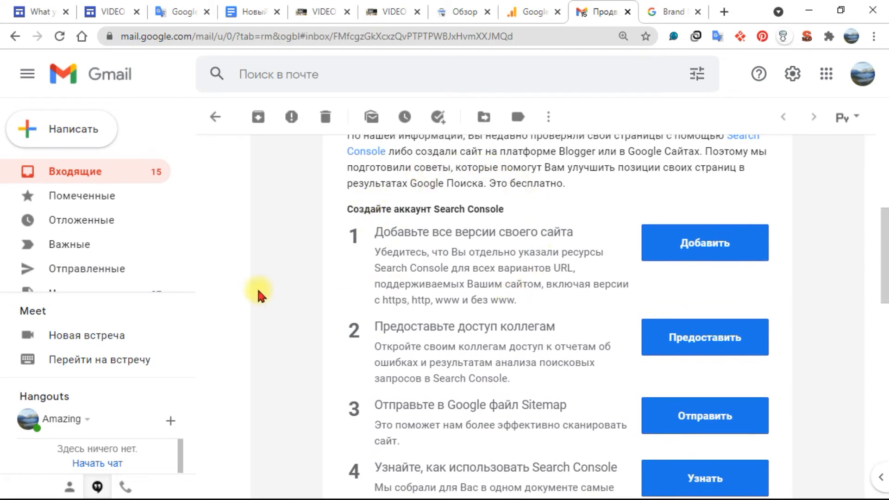
scroll(420, 325, "down", 3)
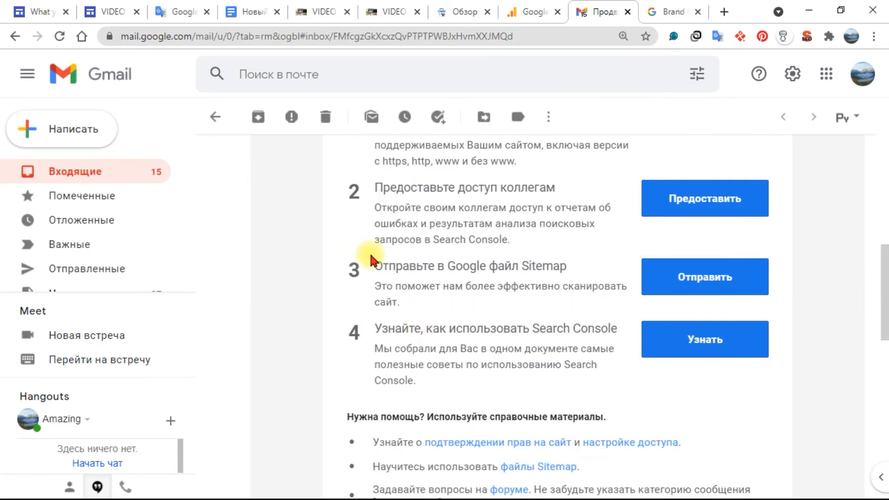
left_click_drag(371, 266, 439, 299)
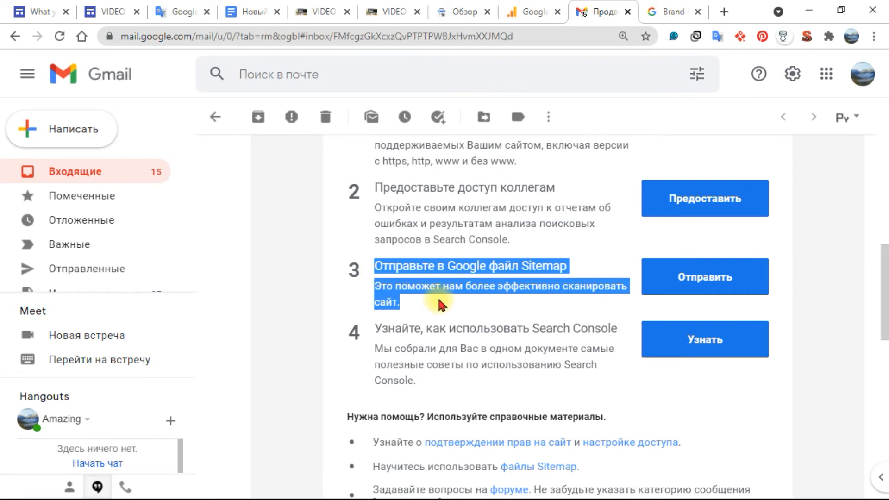
scroll(437, 296, "up", 3)
scroll(438, 298, "up", 2)
scroll(417, 304, "down", 2)
left_click(367, 238)
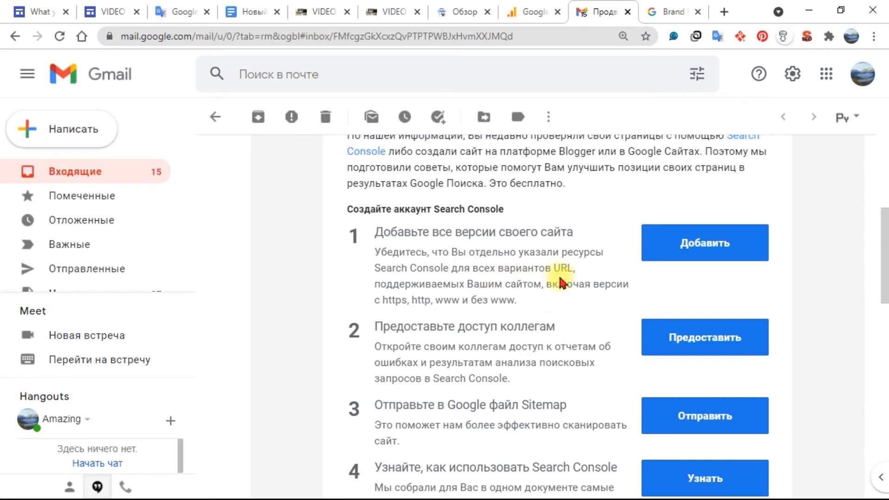
Review Search Console's list of properties and the domain and URL-prefix choices for adding a resource, without adding one.
left_click(453, 11)
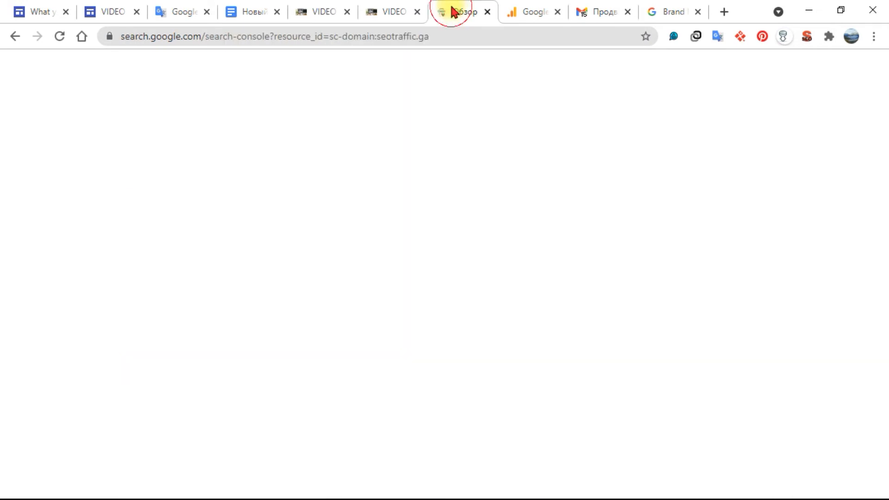
left_click(784, 241)
left_click(414, 73)
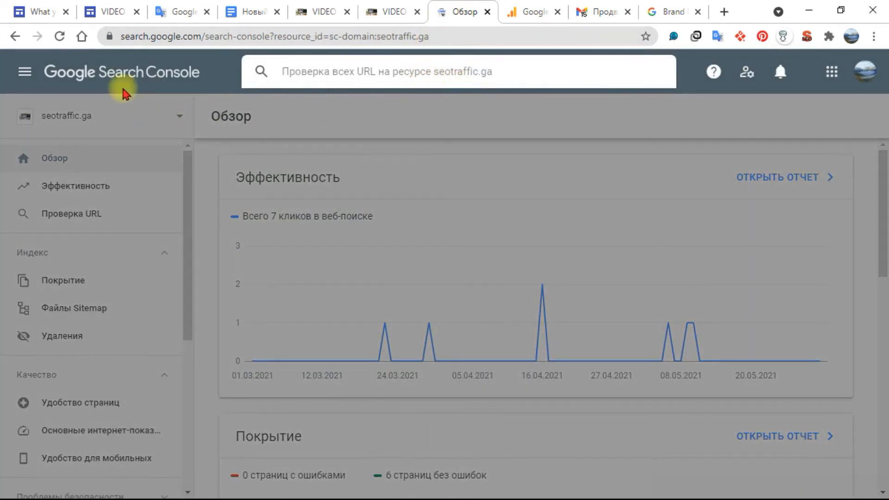
left_click(174, 115)
left_click(175, 115)
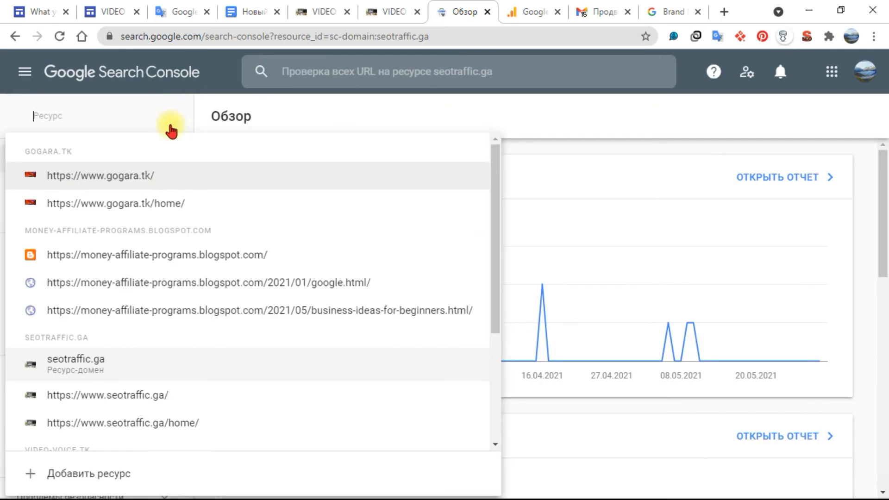
left_click(134, 481)
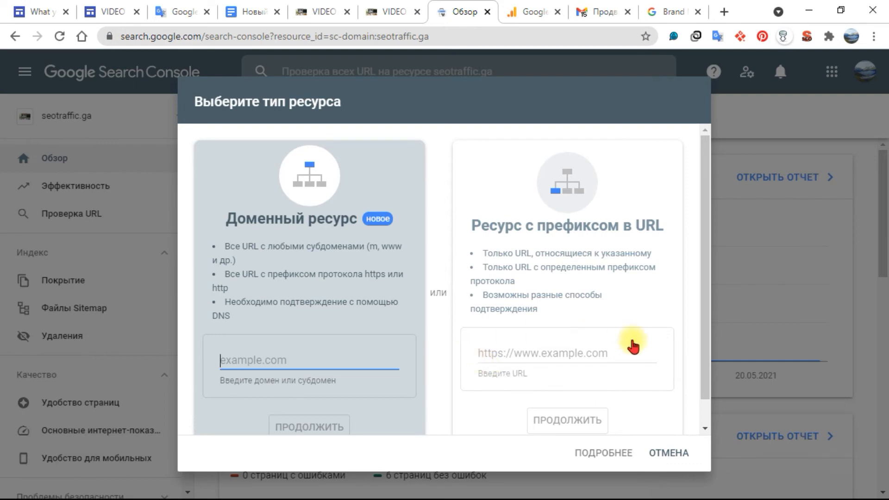
left_click(747, 276)
View the published VideoMarketing page, and close the site settings in the Видеомаркетинг USA editor.
left_click(376, 18)
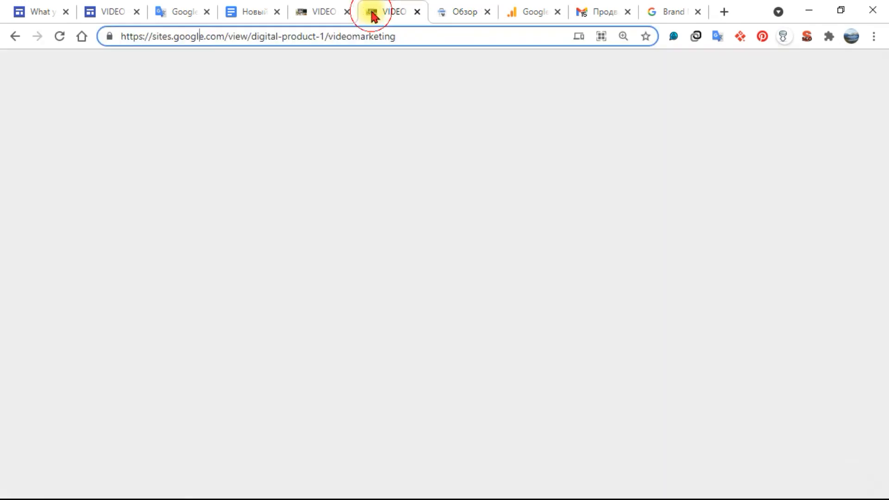
mouse_move(418, 126)
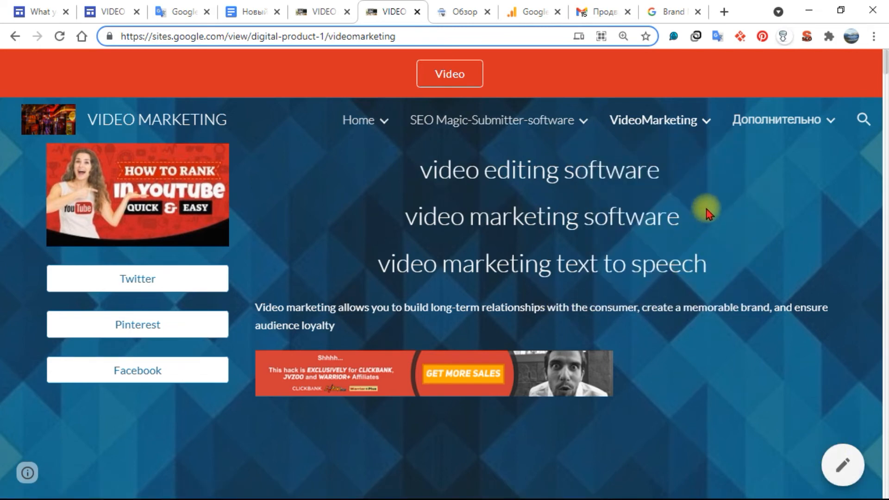
left_click(38, 11)
left_click(111, 7)
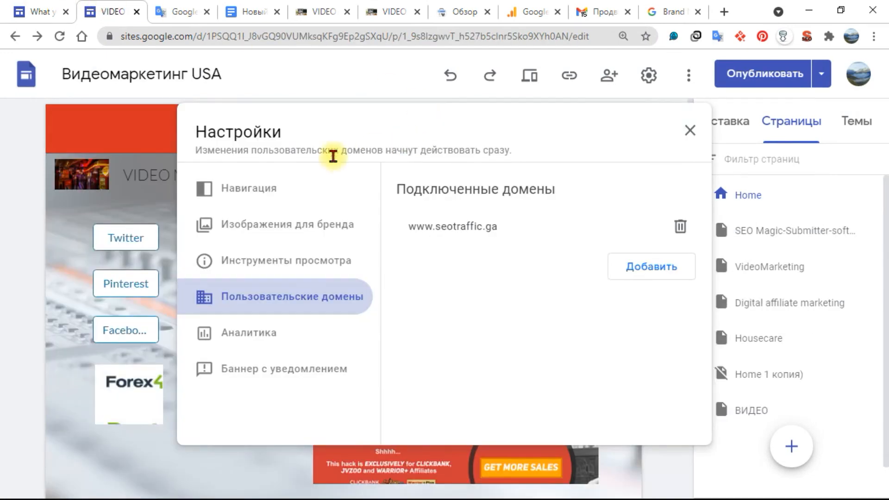
left_click(130, 208)
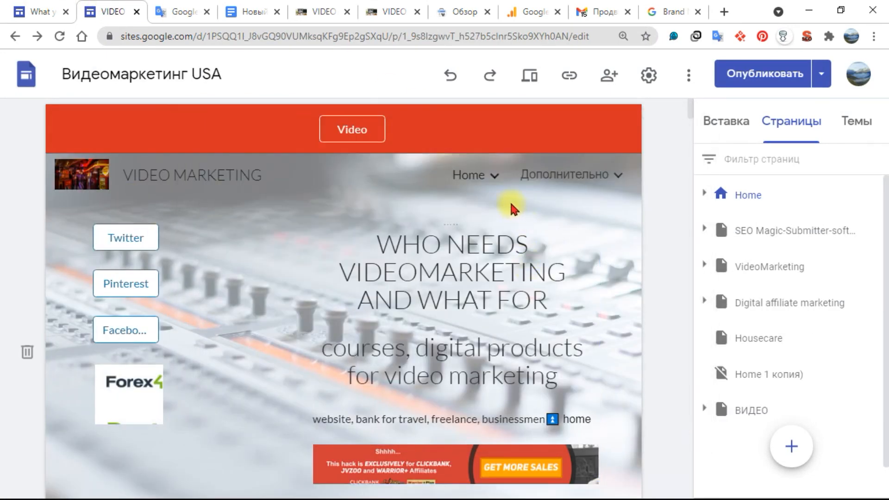
mouse_move(496, 189)
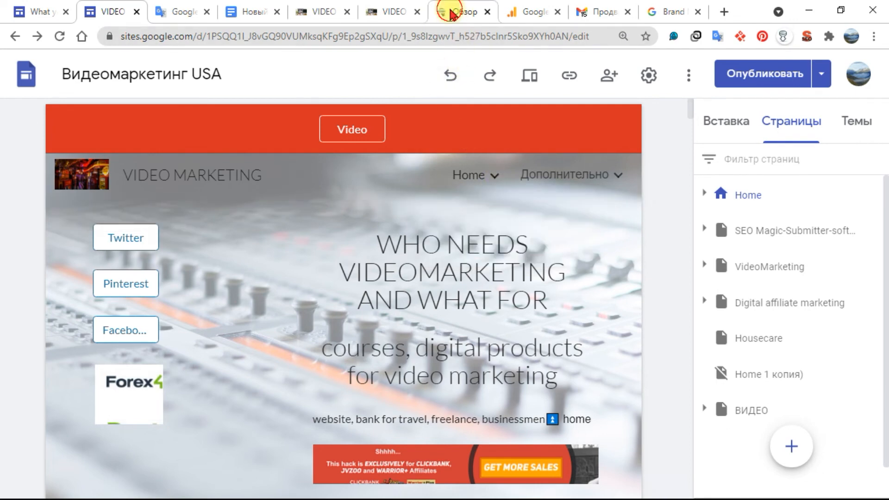
Examine the report sections available for seotraffic.ga in Search Console and open the general information about the service.
left_click(456, 11)
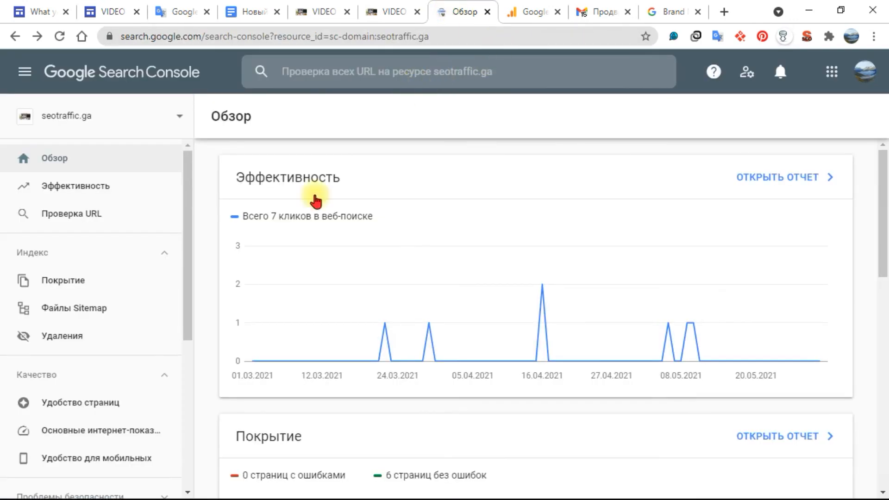
scroll(92, 370, "down", 6)
left_click(100, 432)
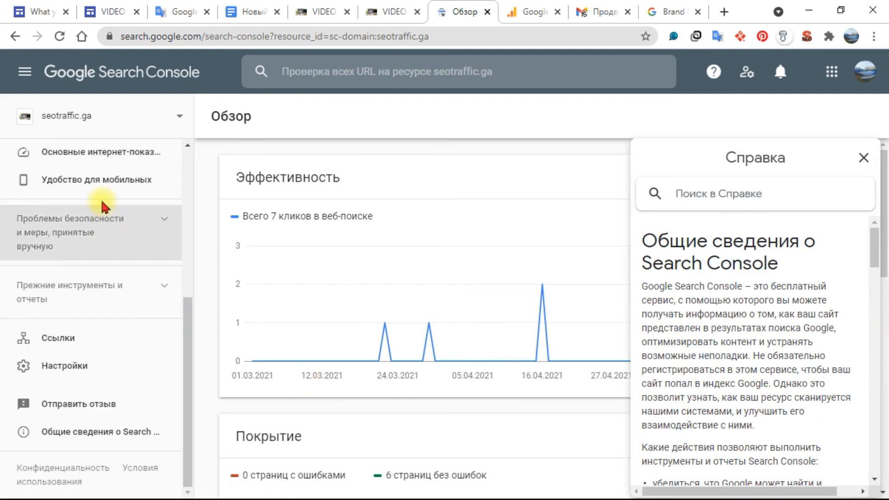
scroll(107, 208, "up", 4)
scroll(116, 275, "down", 4)
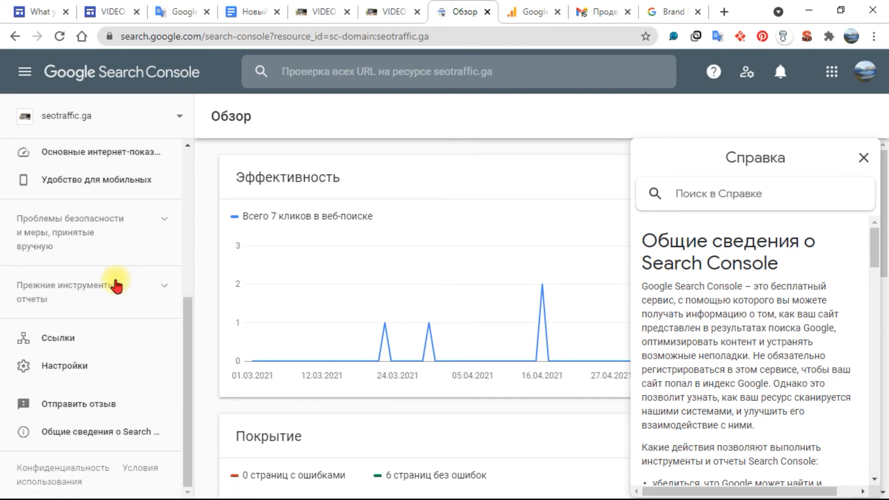
scroll(162, 404, "up", 3)
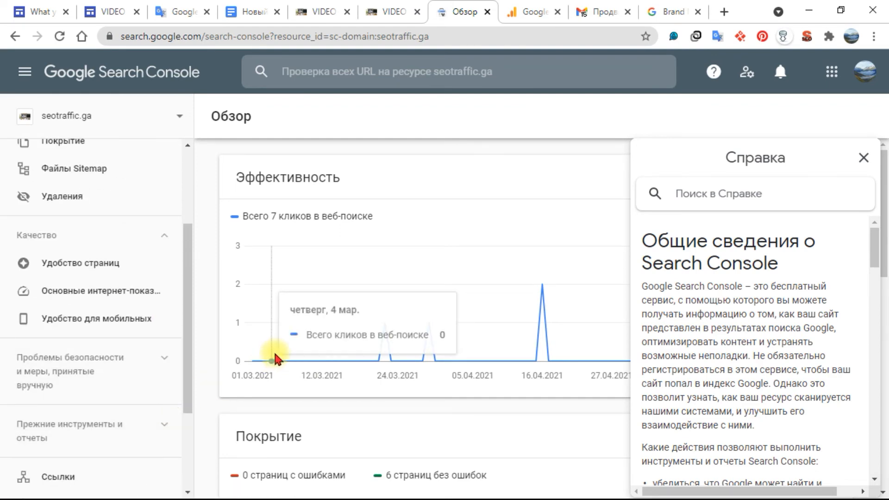
scroll(174, 325, "down", 3)
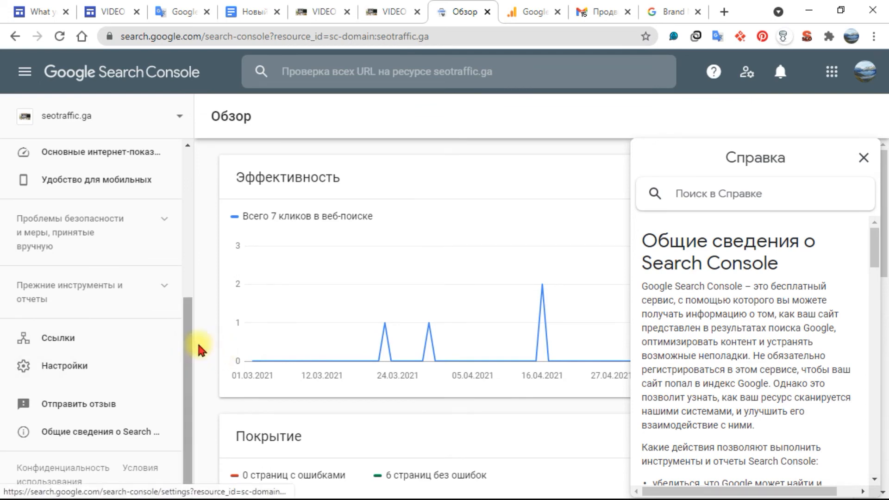
Switch to Google Analytics and open Google Optimize through its product choices and browser extension.
left_click(525, 18)
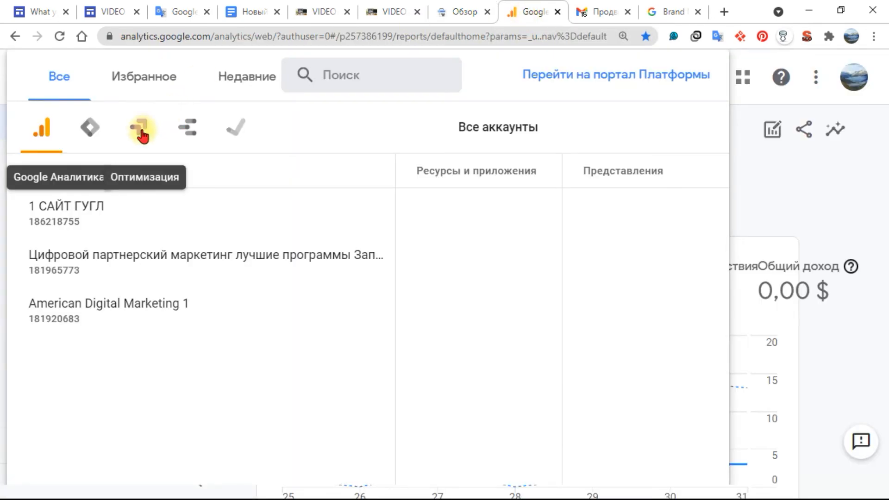
left_click(141, 133)
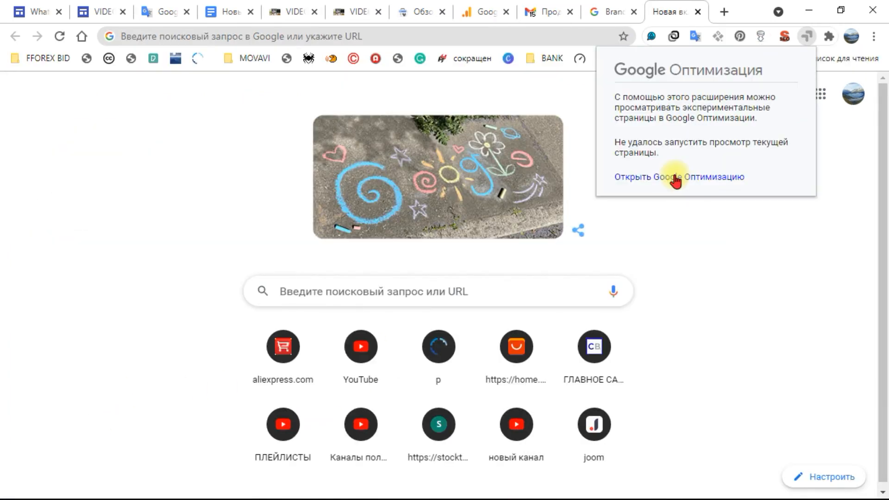
left_click(674, 178)
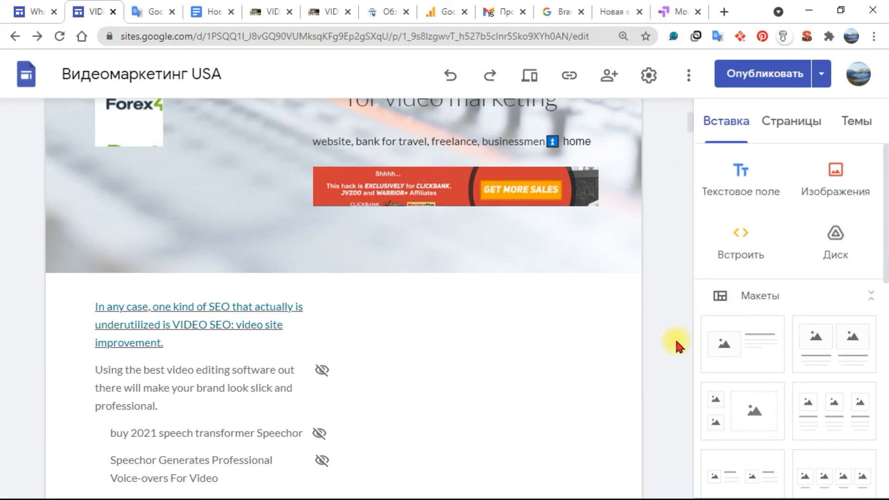
Look through the elements that can be inserted on the Видеомаркетинг USA site's Home page, such as the image carousel and YouTube.
left_click(796, 131)
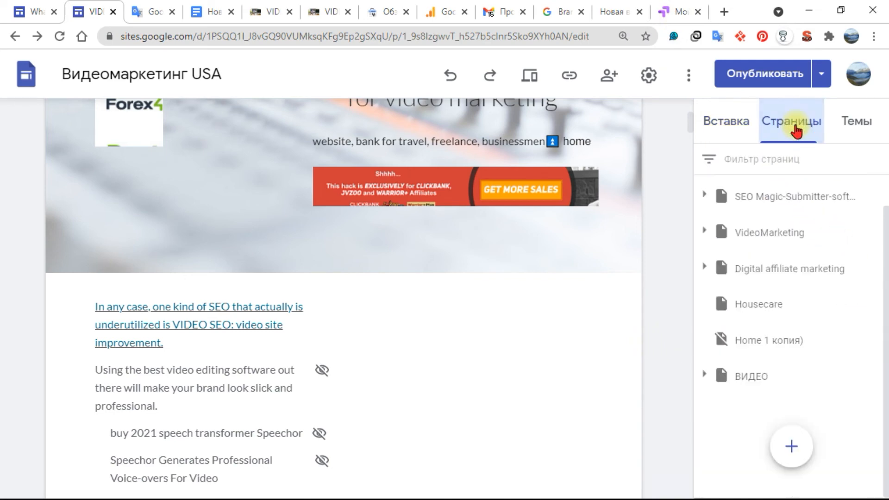
left_click(726, 129)
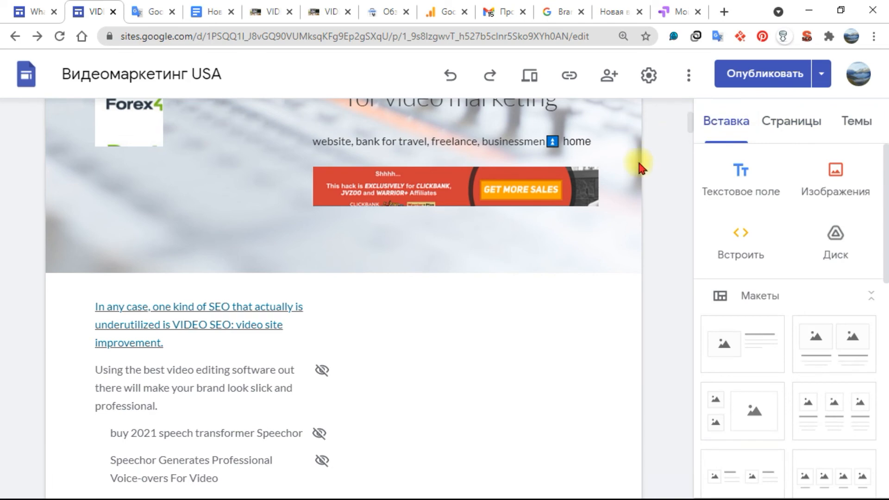
scroll(687, 288, "down", 4)
scroll(797, 354, "down", 10)
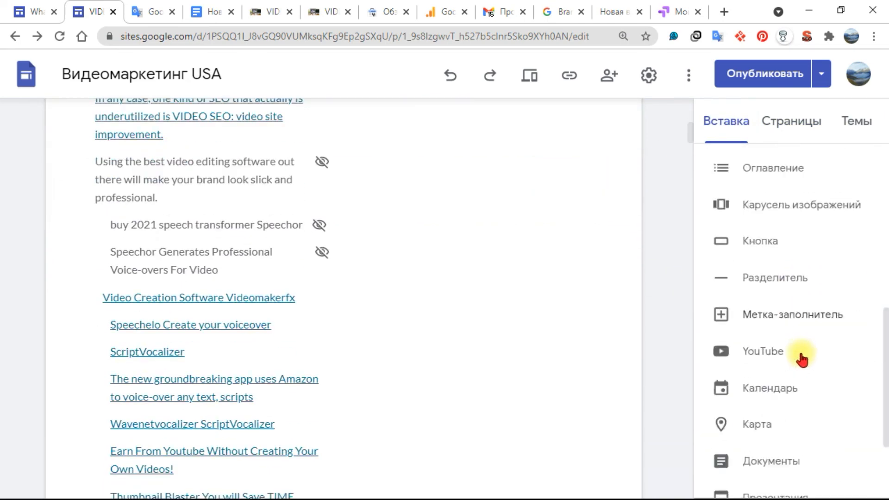
scroll(799, 359, "up", 5)
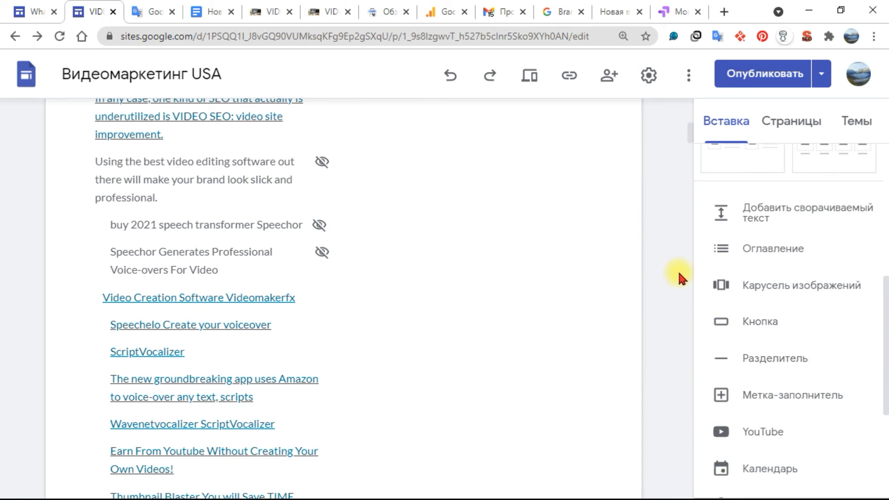
scroll(673, 276, "up", 5)
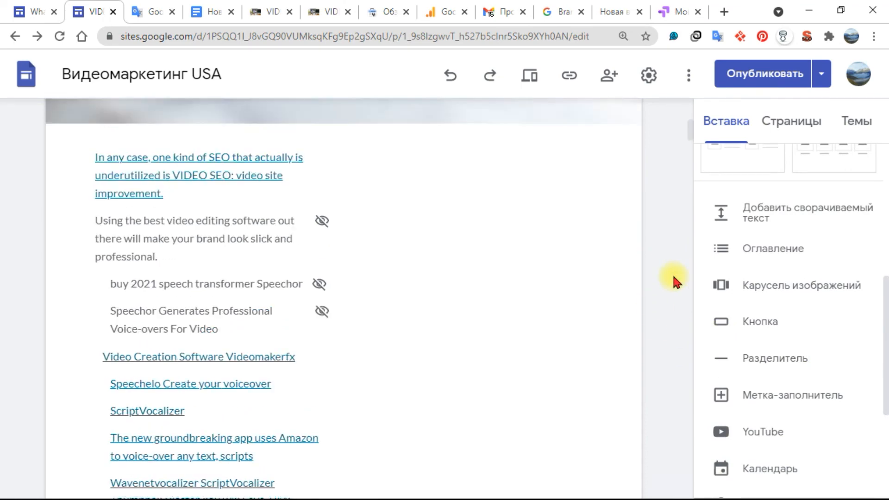
scroll(671, 271, "up", 6)
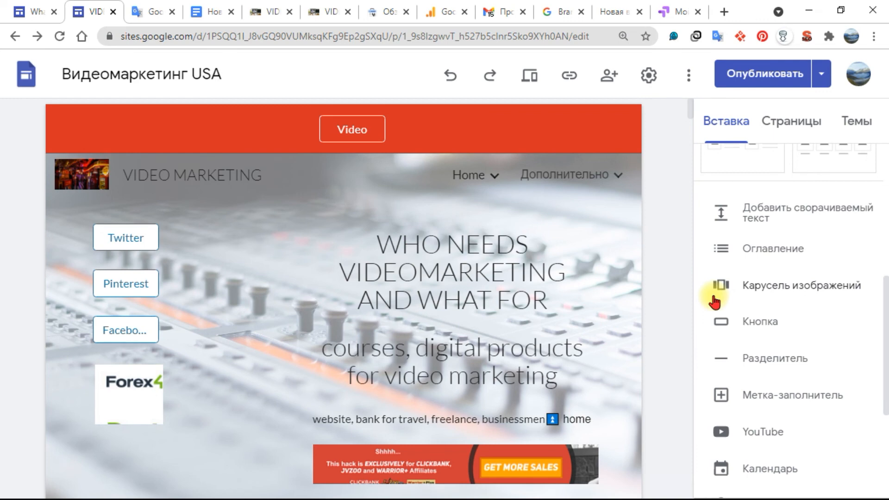
Show the custom path field in the Digital affiliate marketing page's properties and copy the page name into the online URL transliteration generator.
left_click(785, 128)
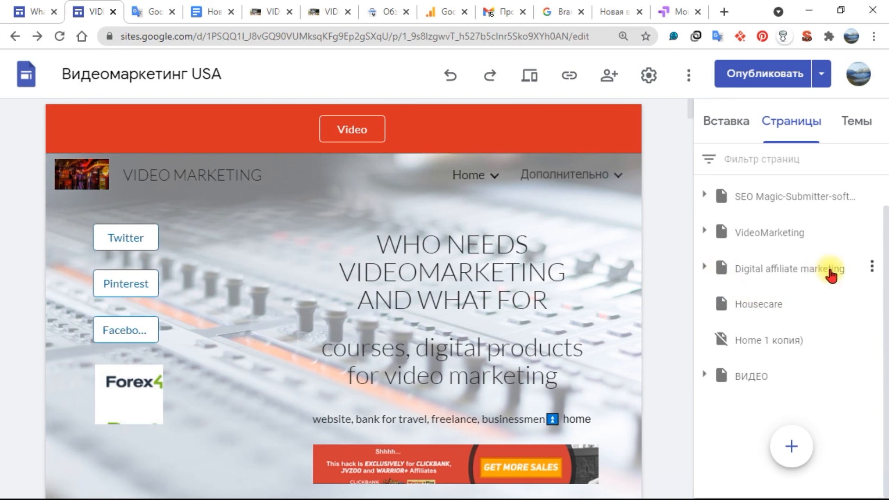
left_click(871, 269)
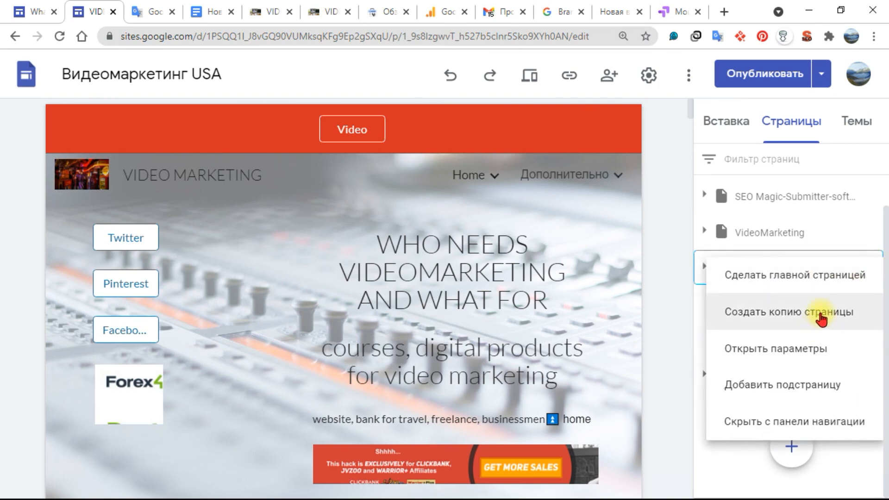
left_click(794, 349)
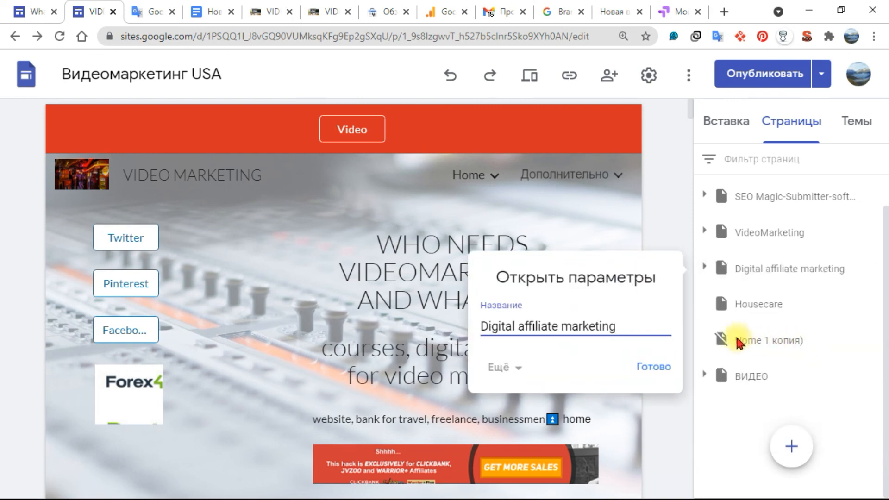
left_click(526, 368)
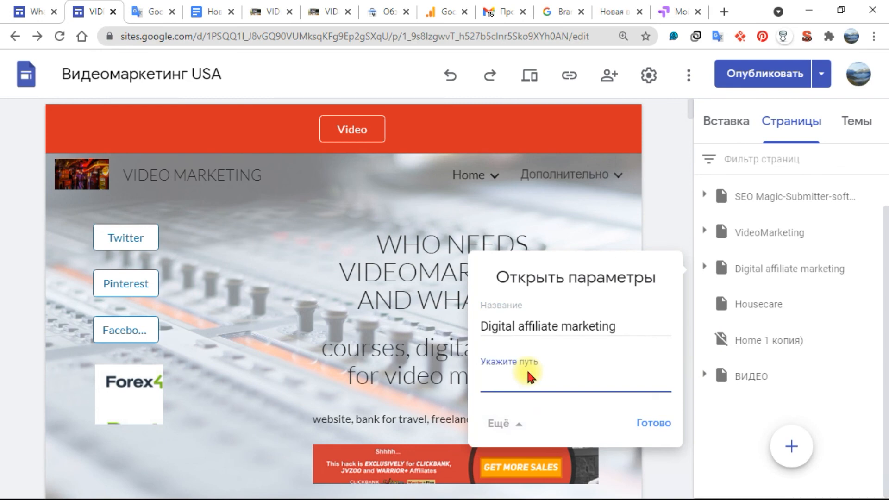
left_click_drag(637, 327, 481, 326)
right_click(519, 327)
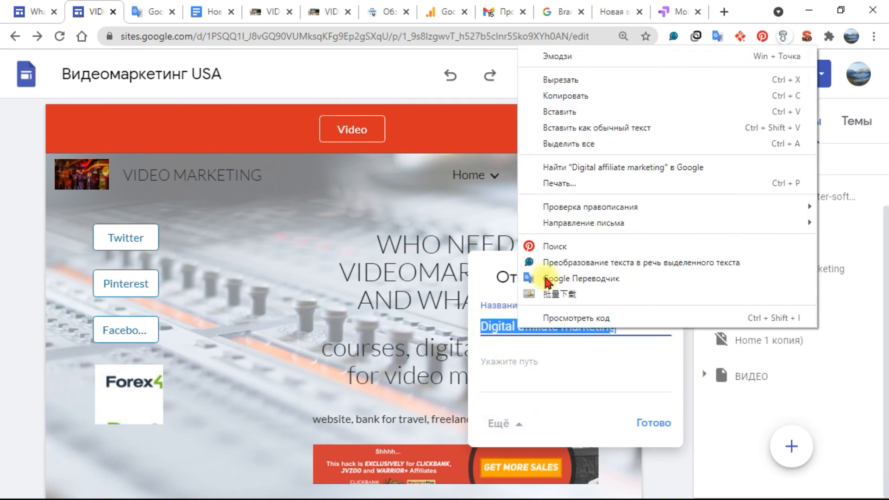
left_click(533, 382)
left_click(535, 384)
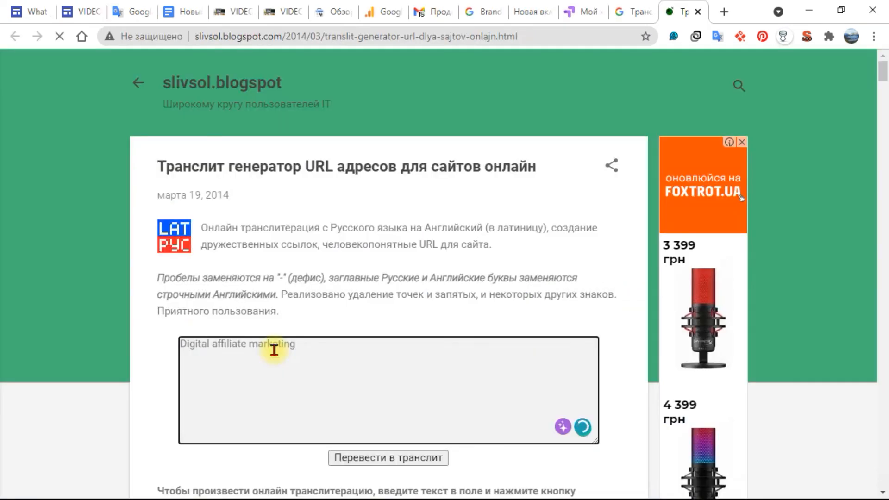
Shorten the text to "affiliate marketing", convert it to a hyphenated URL slug and copy the result.
left_click_drag(212, 343, 167, 343)
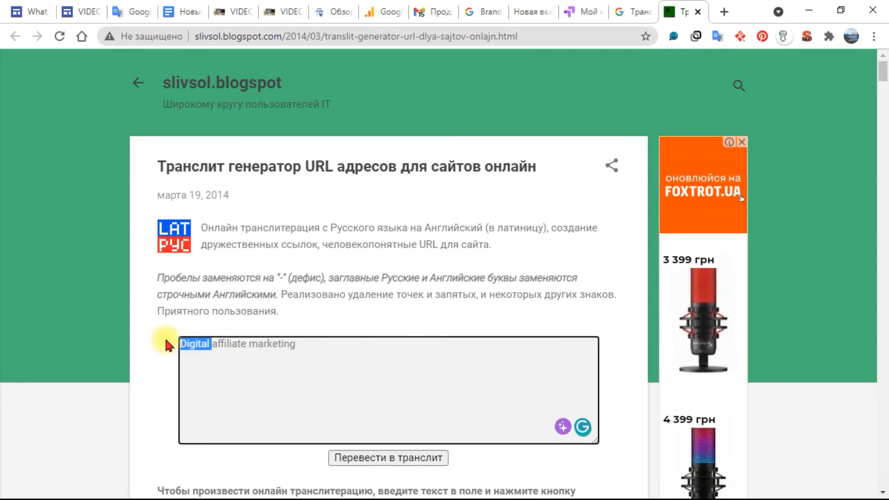
key("BackSpace")
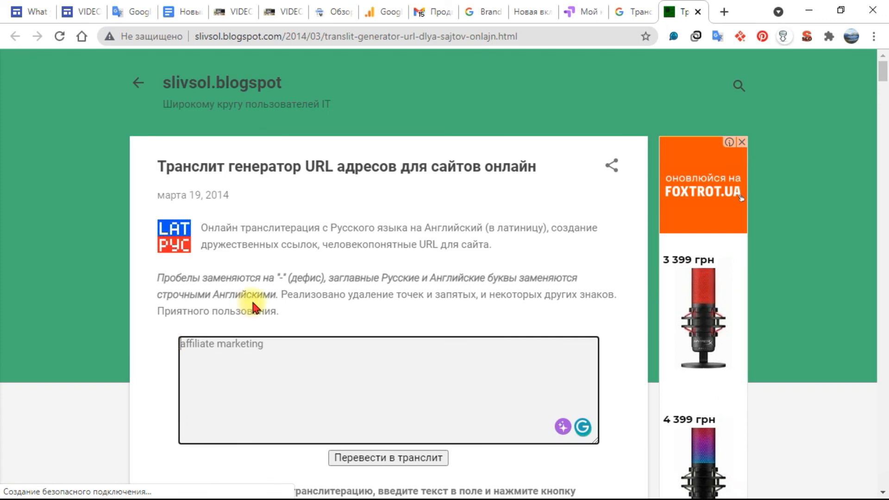
left_click(407, 458)
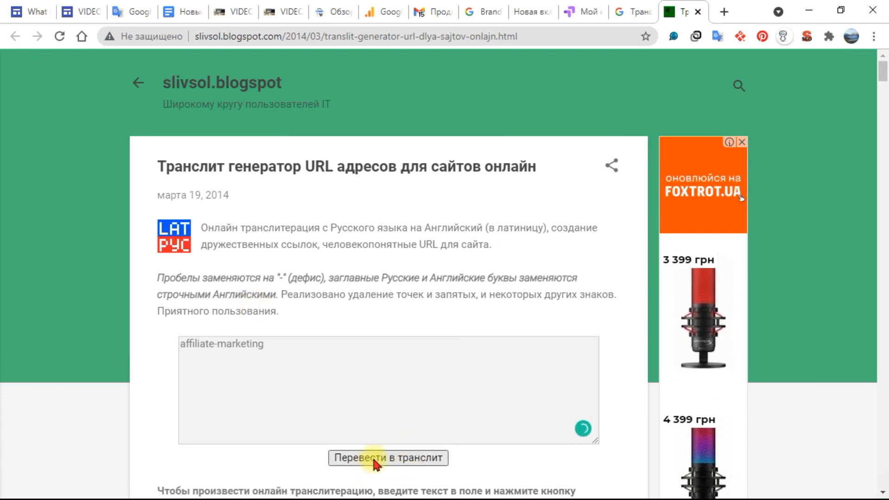
left_click(366, 405)
key("ctrl+c")
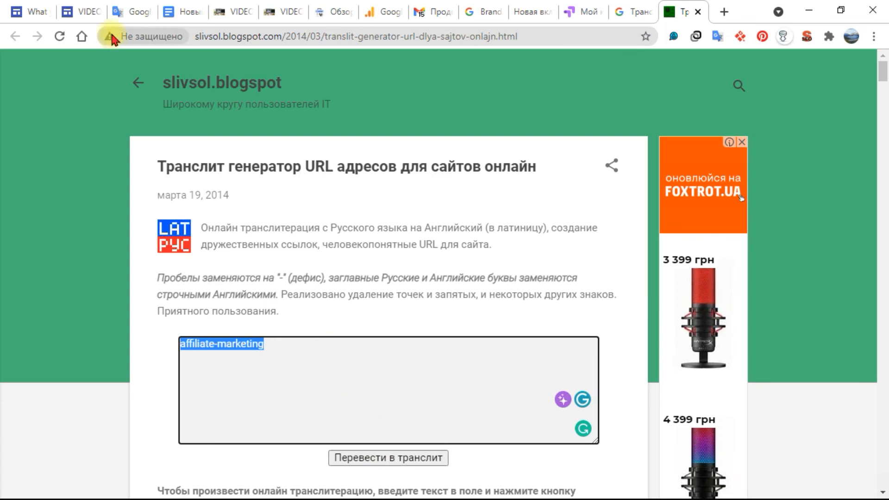
Switch to the Видеомаркетинг USA site editor and set the Digital affiliate marketing page's custom path to affiliate-marketing.
left_click(79, 13)
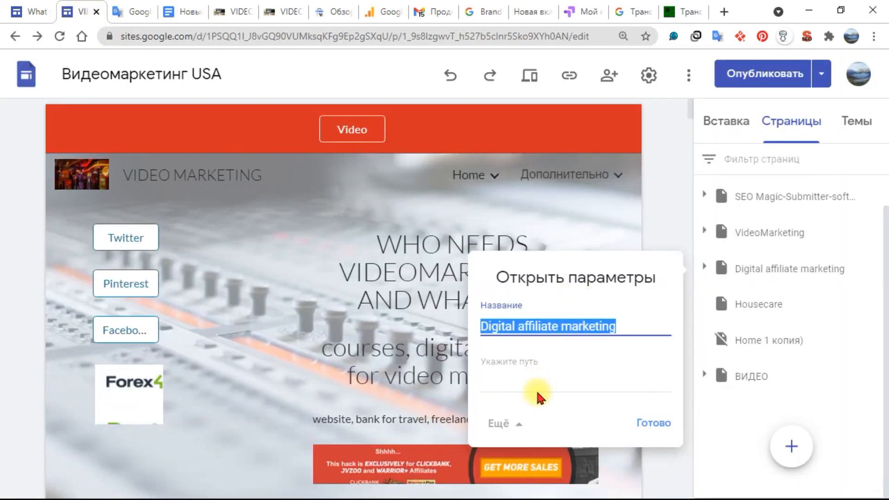
left_click(527, 379)
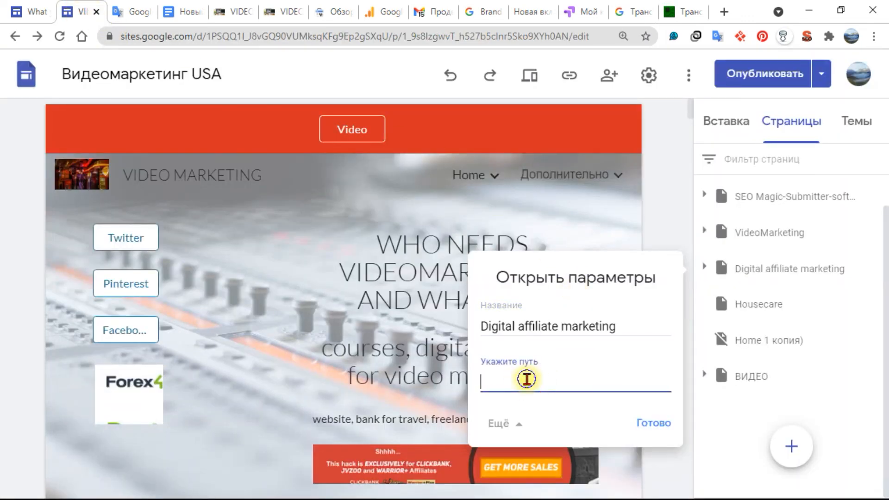
right_click(527, 379)
left_click(530, 232)
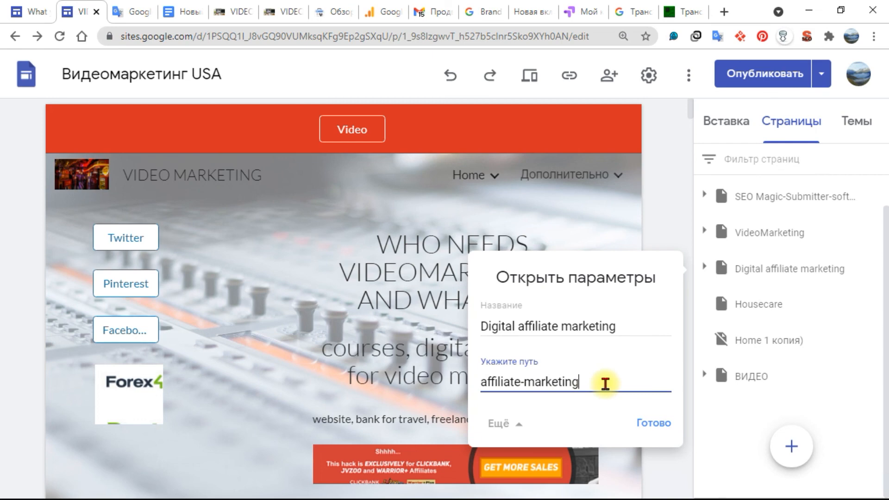
left_click(526, 387)
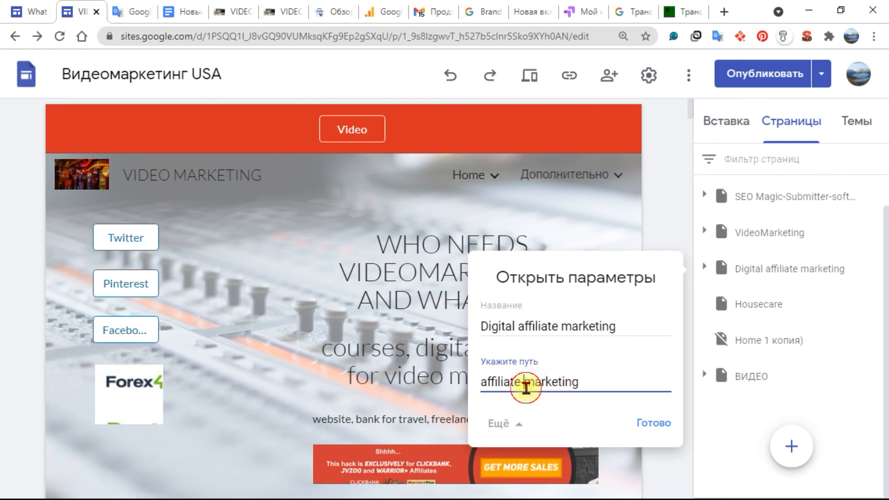